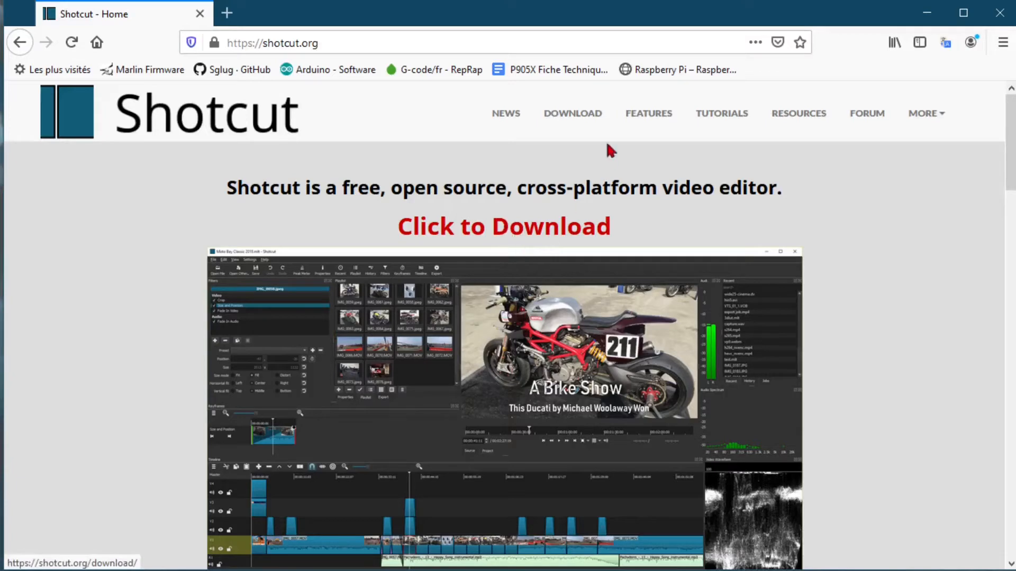
Open Shotcut's download page from the website's home page.
left_click(523, 233)
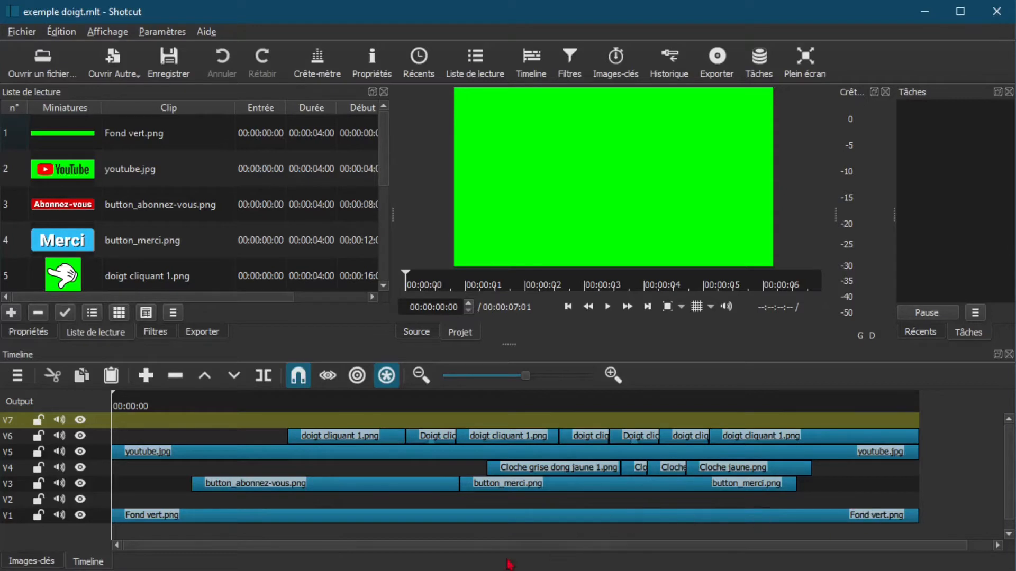
Switch to Shotcut, play the exemple doigt.mlt project and look through the clips in its playlist.
left_click(608, 308)
scroll(133, 183, "down", 2)
scroll(132, 181, "up", 2)
scroll(180, 186, "down", 2)
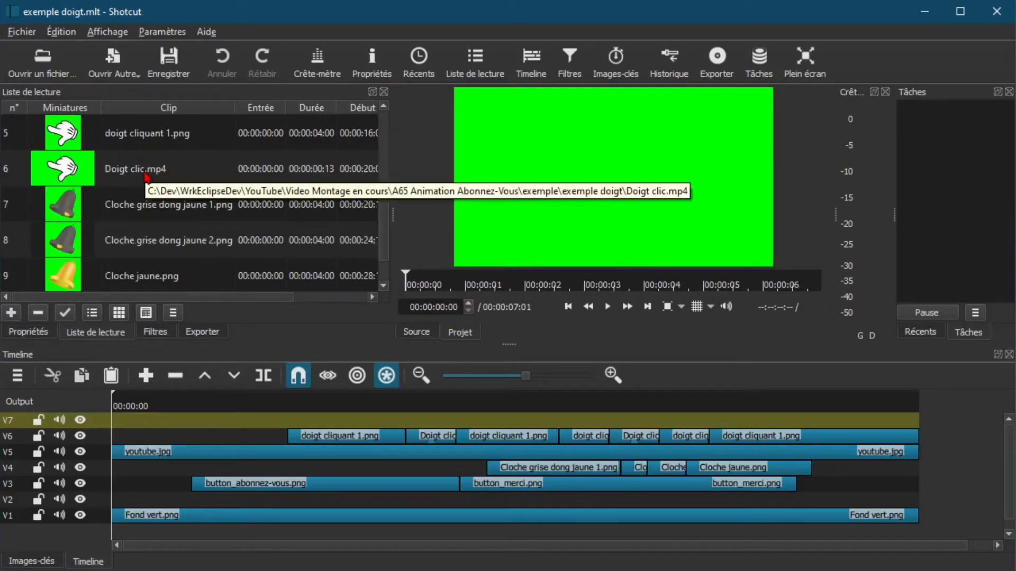
scroll(65, 143, "up", 2)
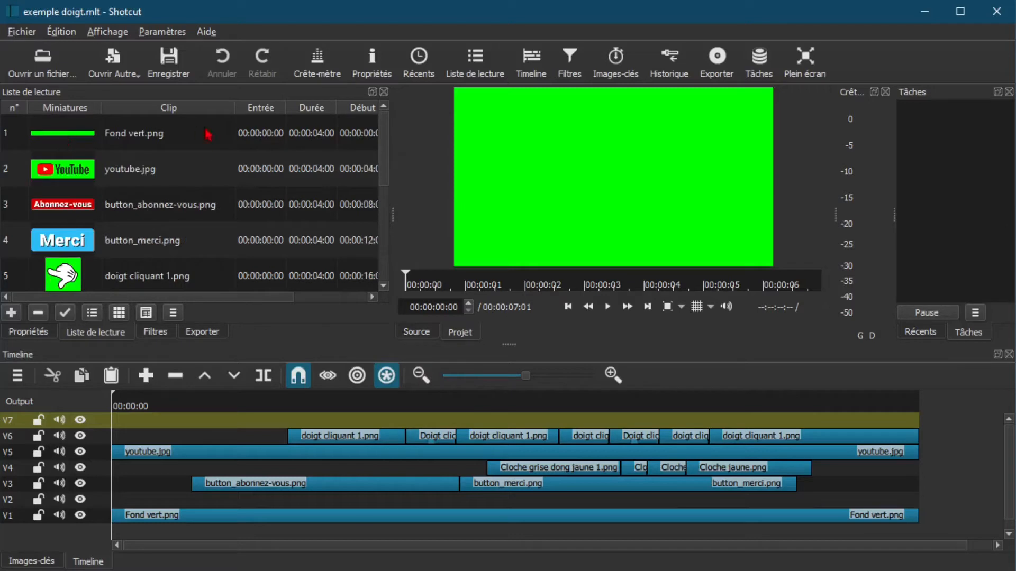
Inspect the filters on the Fond vert.png clip on track V1 and locate its source image in the exemple doigt folder.
left_click(159, 516)
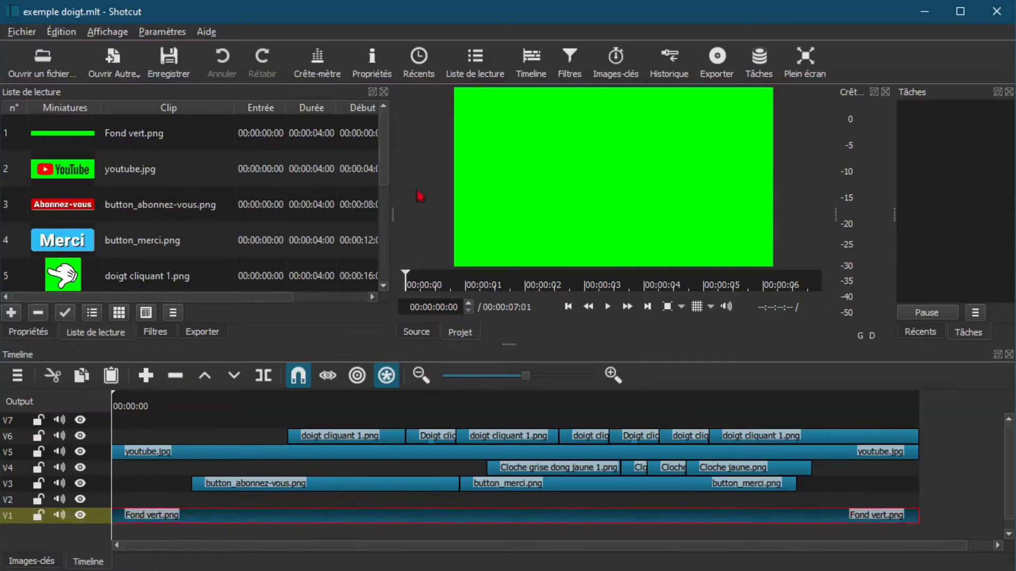
left_click(156, 333)
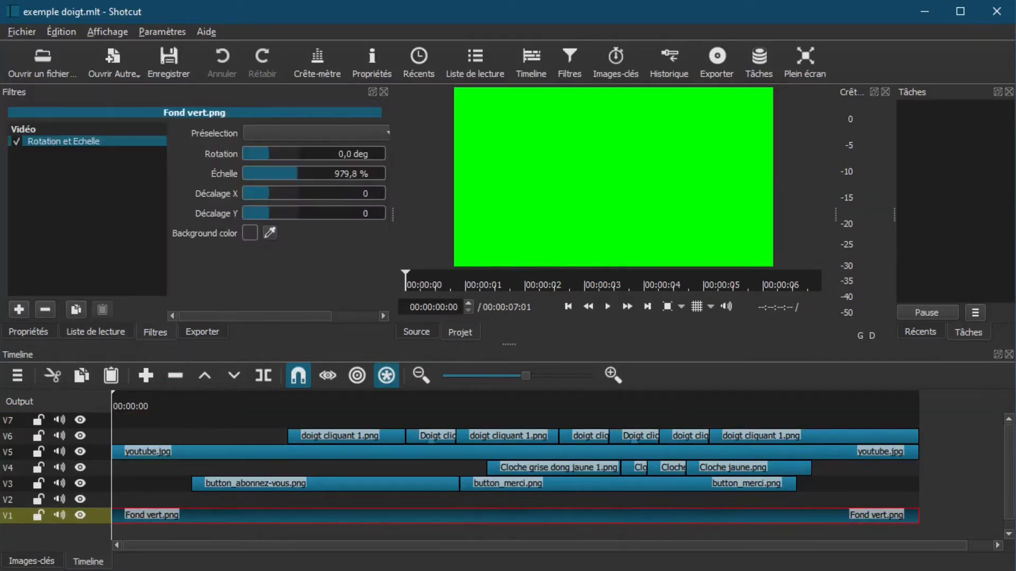
key("alt+Tab")
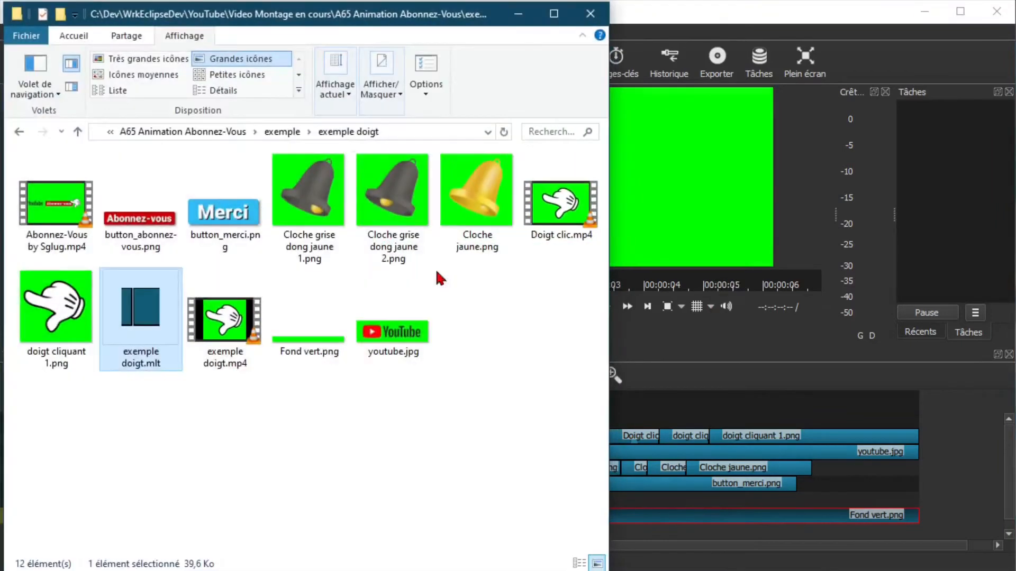
left_click(309, 354)
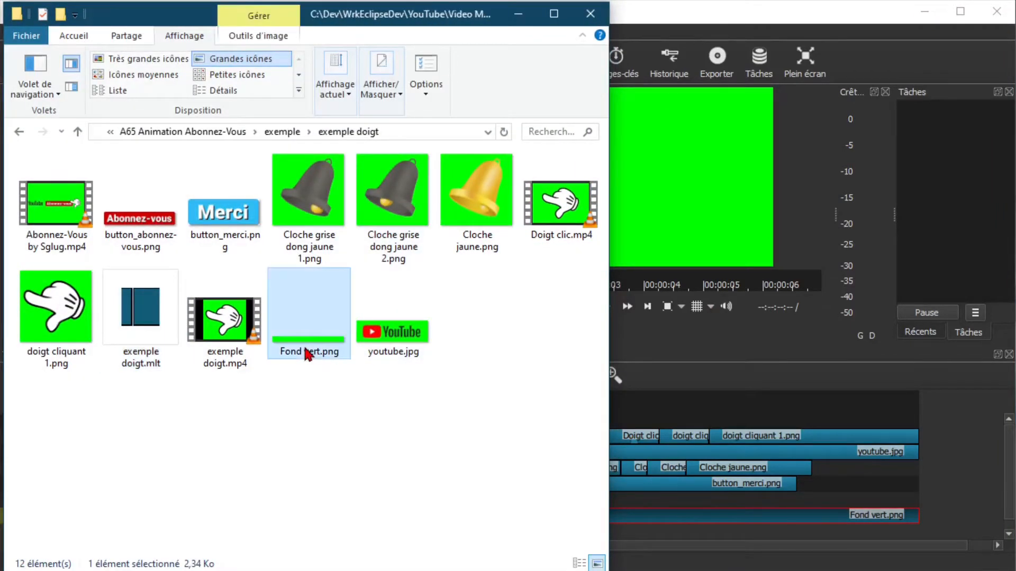
left_click(518, 13)
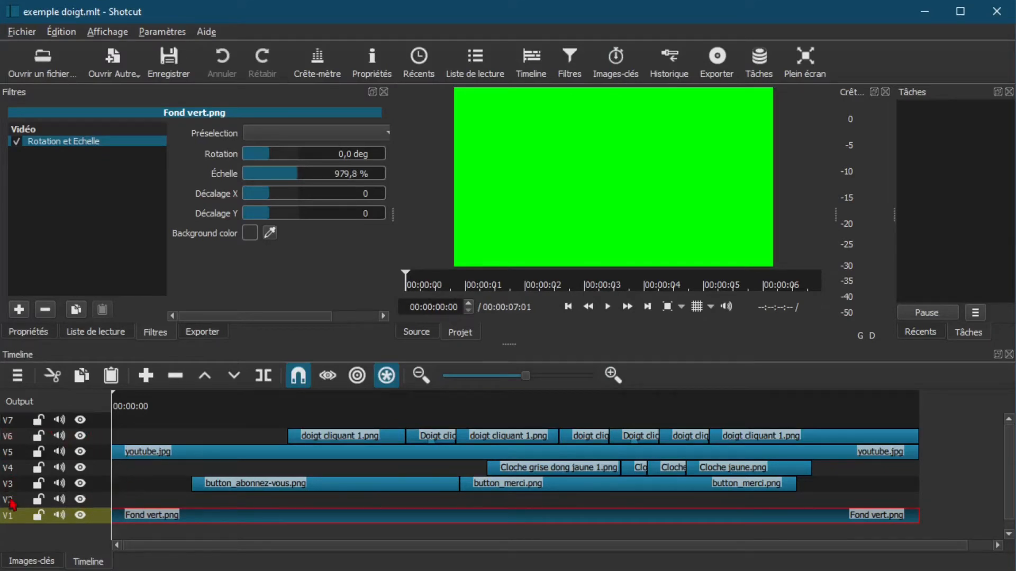
Preview the animation at several points and inspect the filters on the button_abonnez-vous.png and first button_merci.png clips on track V3.
left_click(307, 404)
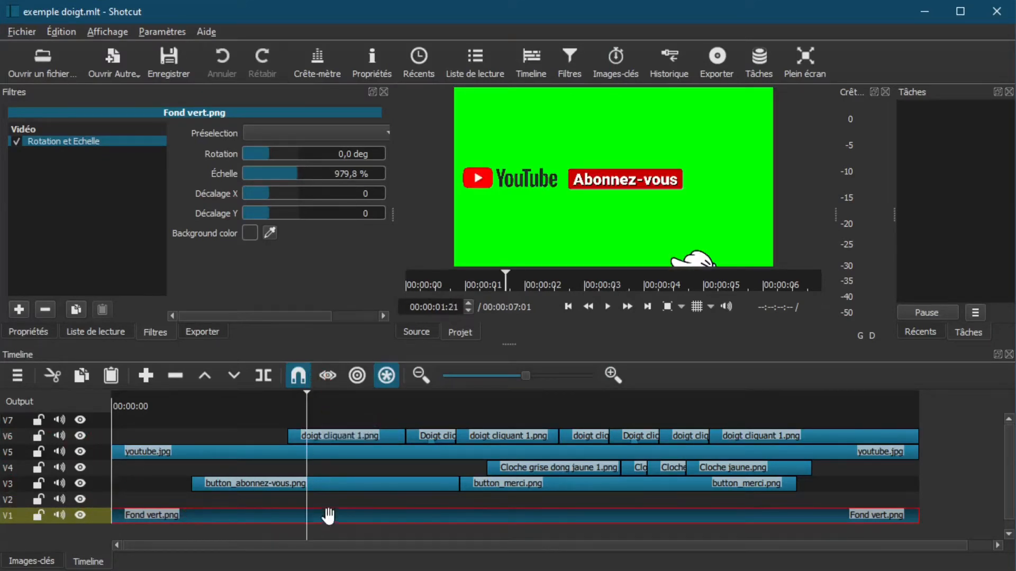
left_click(433, 406)
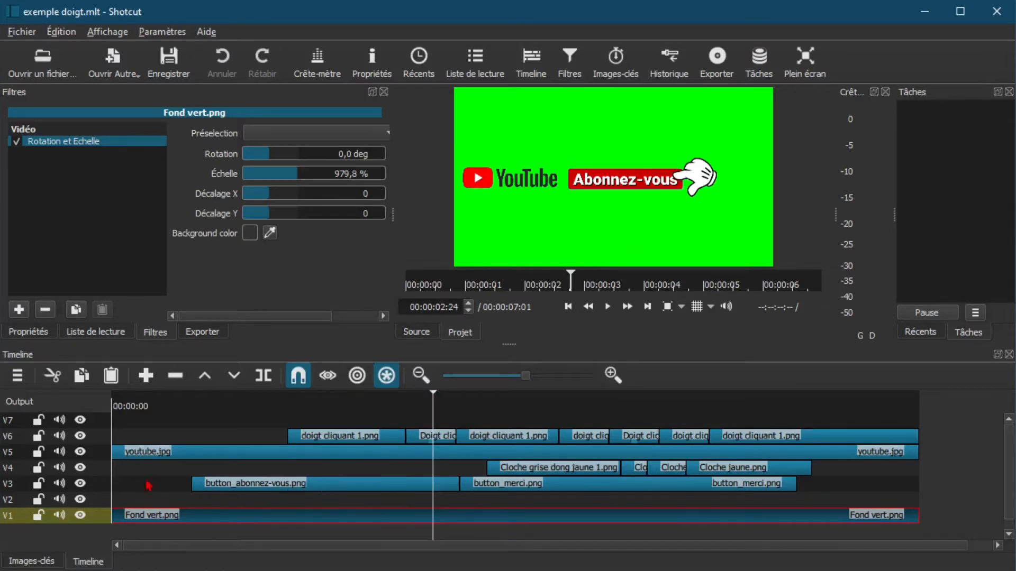
left_click(132, 450)
left_click(212, 483)
left_click(227, 406)
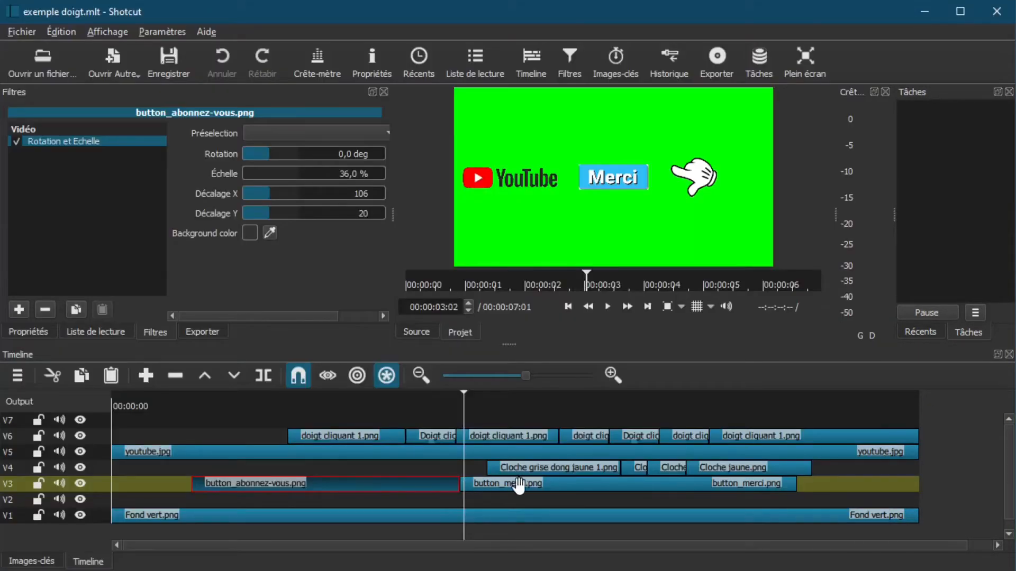
left_click(532, 489)
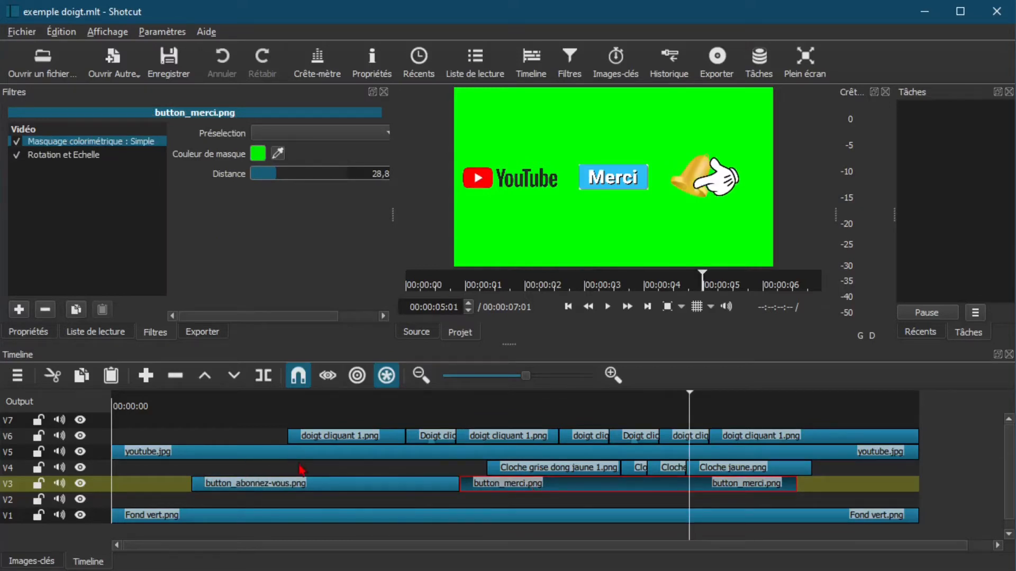
Preview the start of the first doigt cliquant 1.png clip on V6, inspect its filters and view its source image in the project folder.
left_click(265, 407)
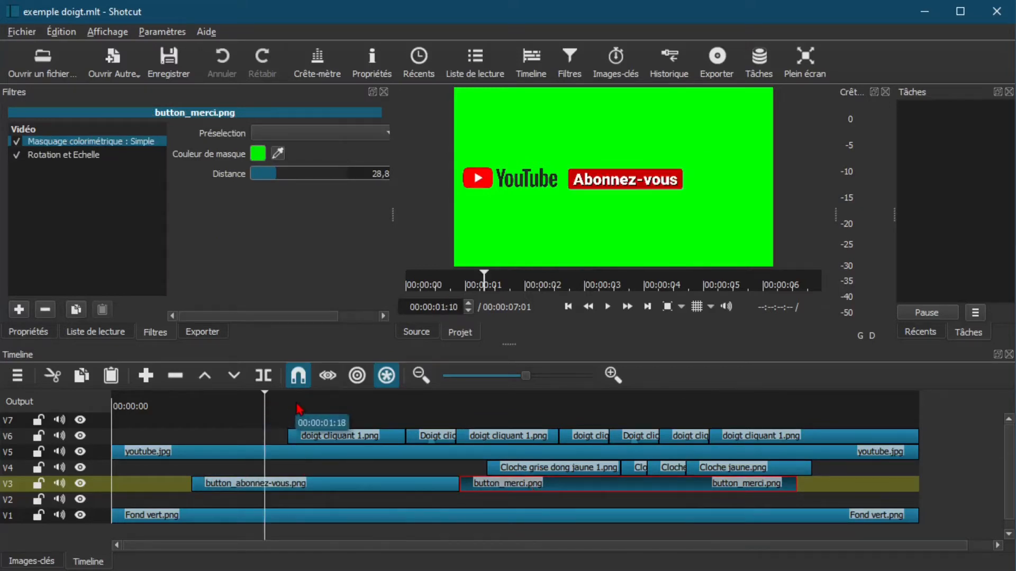
left_click(290, 404)
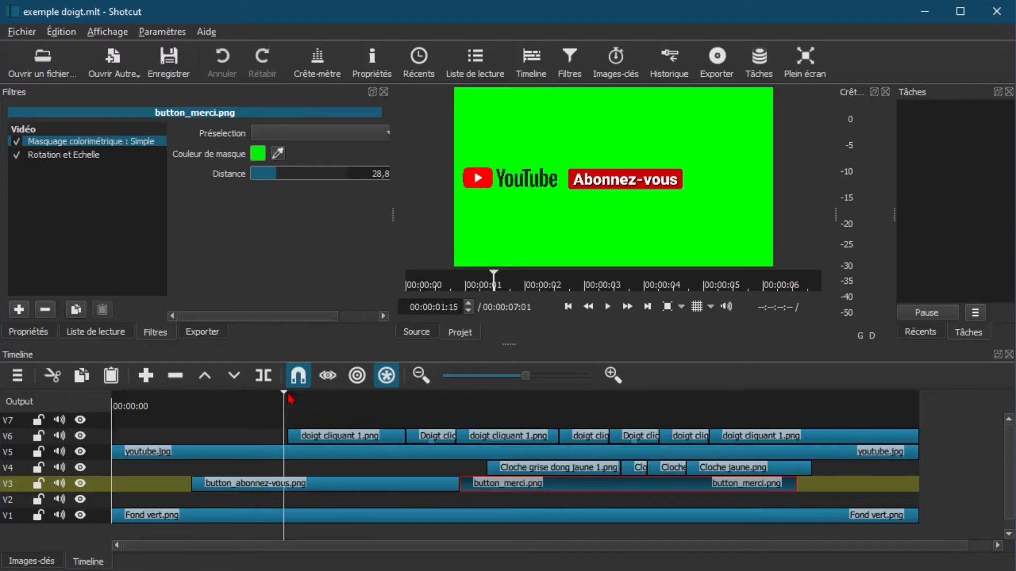
left_click(293, 401)
left_click(368, 435)
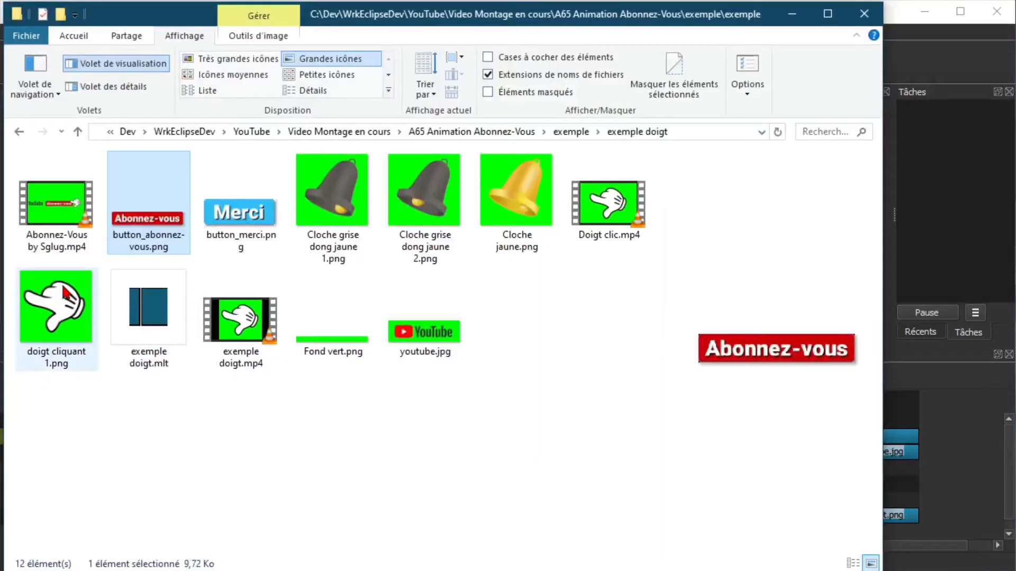
left_click(67, 292)
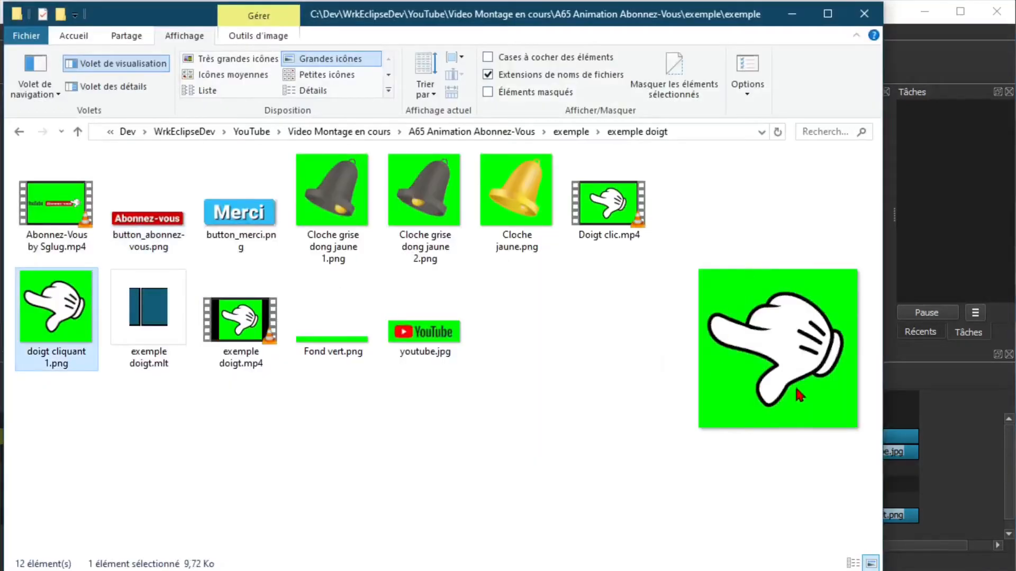
left_click(792, 15)
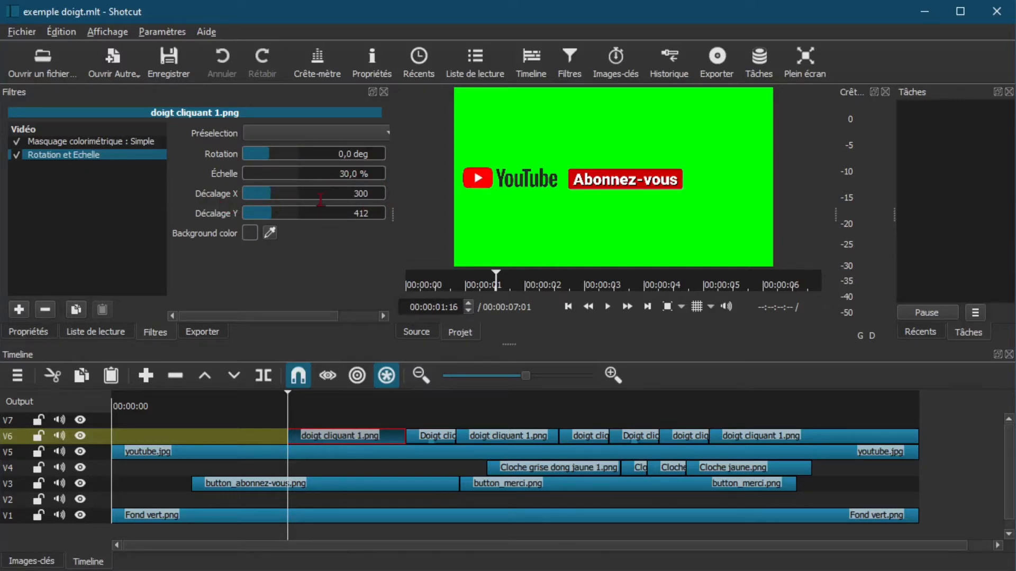
Find Doigt clic.mp4 in the playlist and play its first occurrence on track V6 from 00:00:02:18.
left_click(410, 407)
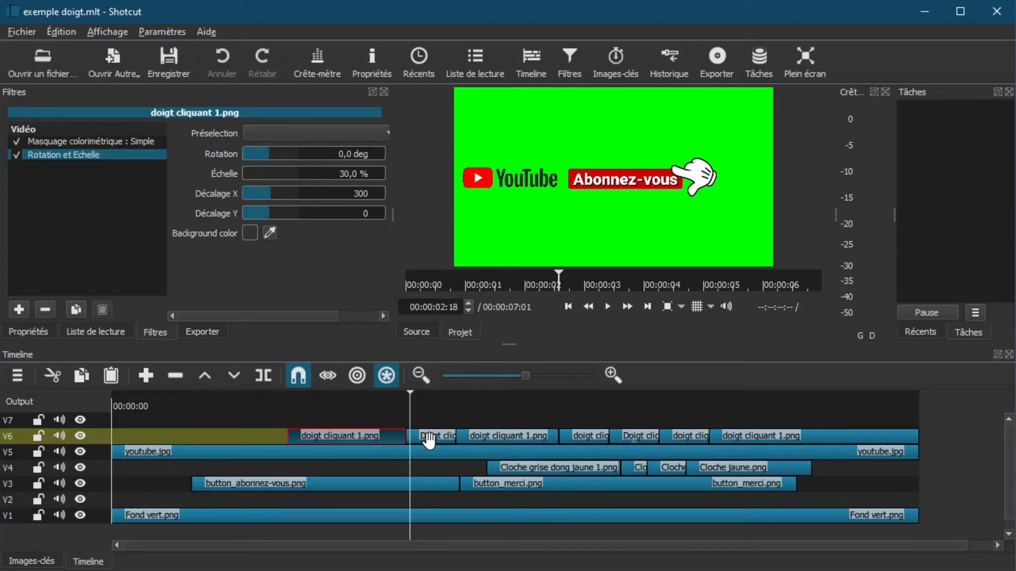
left_click(88, 334)
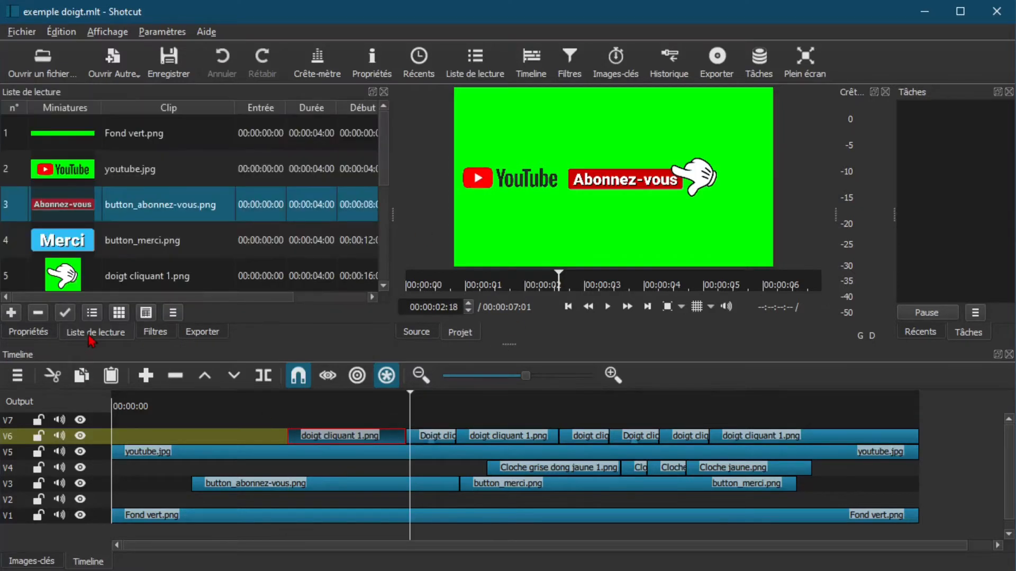
scroll(157, 219, "down", 2)
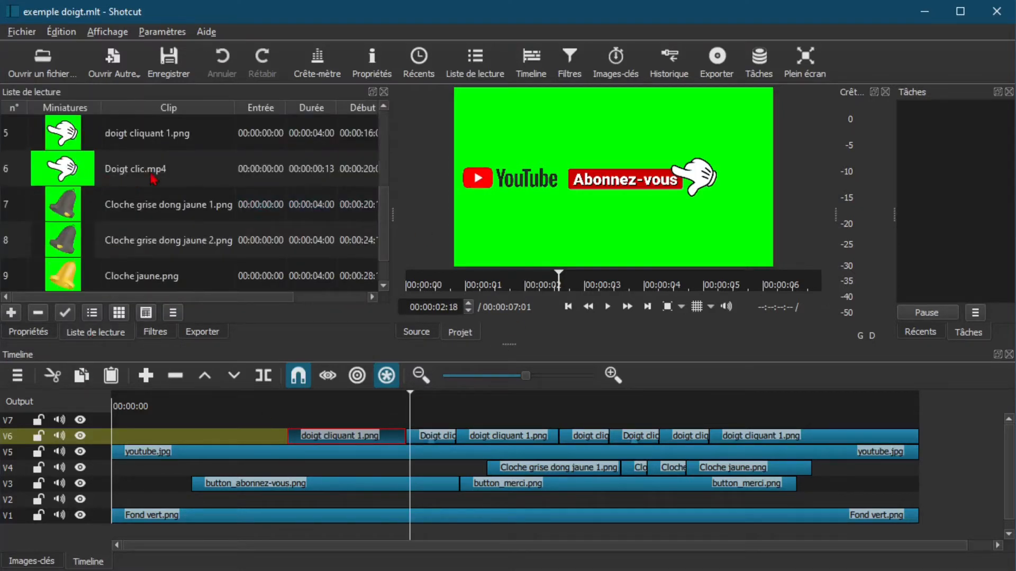
key("space")
key("space")
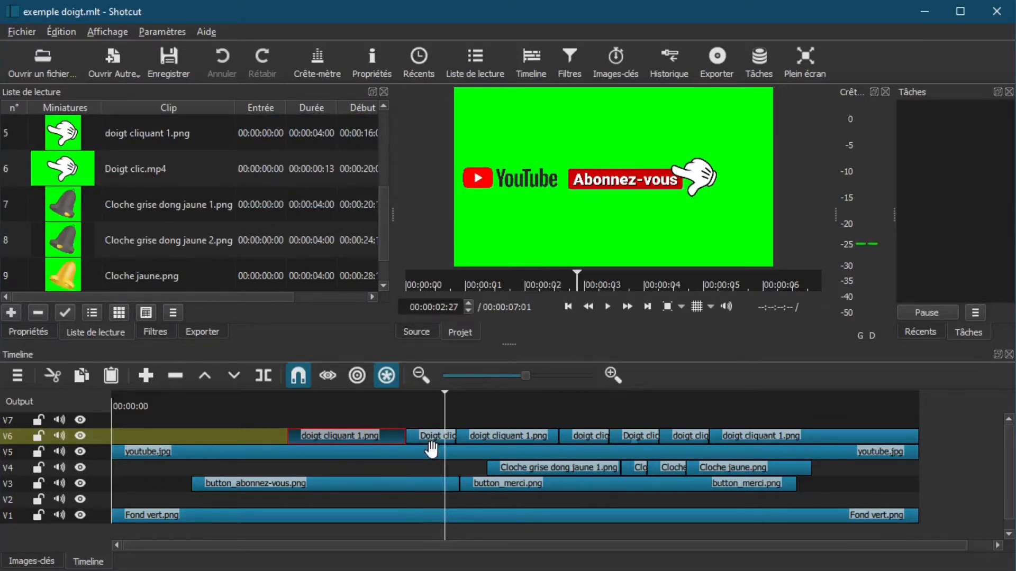
Advance the preview past the start of the grey bell clip to 00:00:04:03 and inspect the second doigt cliquant 1.png clip's Rotation et Echelle filter.
key("space")
key("space")
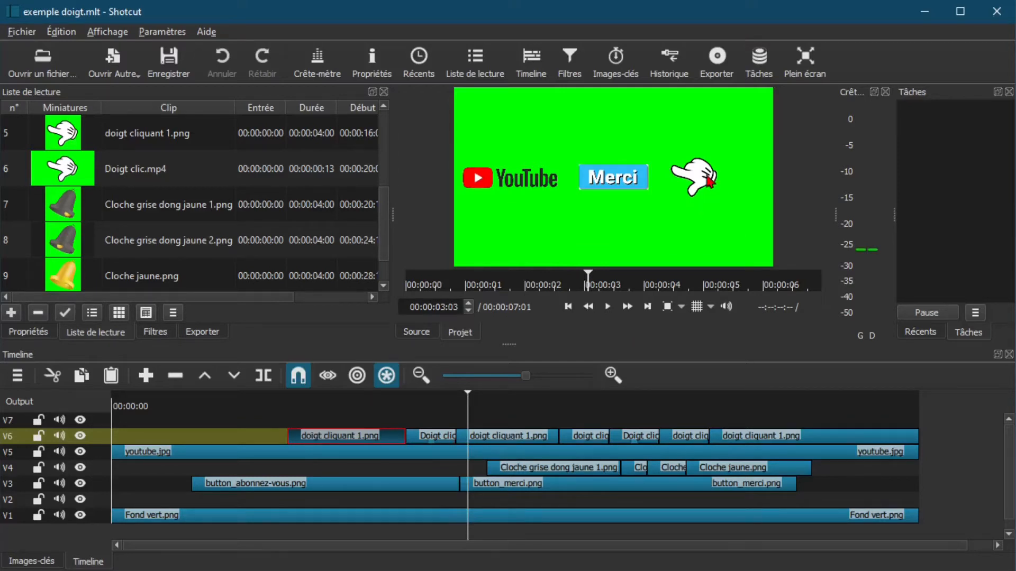
key("space")
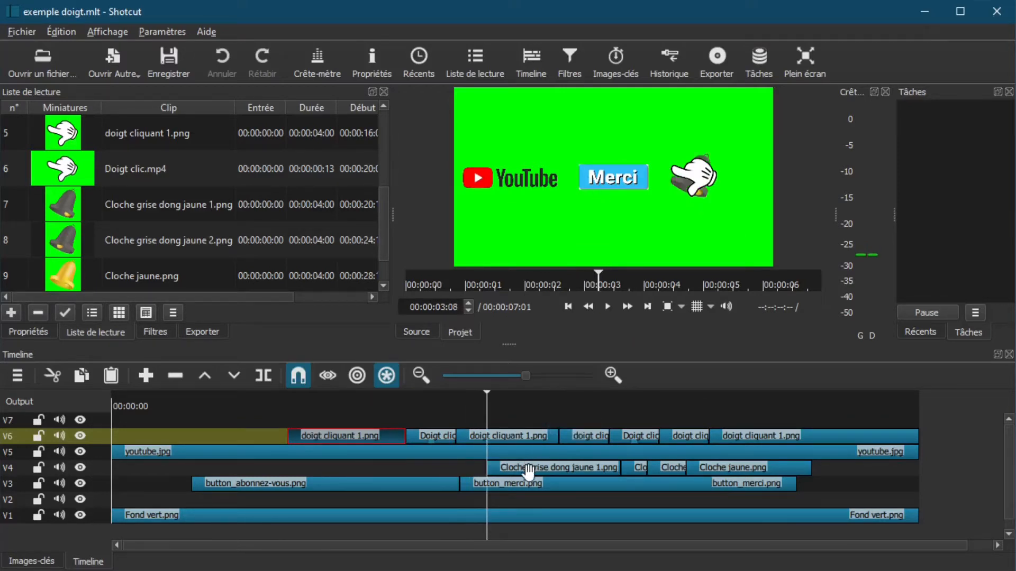
key("Right")
key("Right")
key("Right")
key("Right")
key("Right")
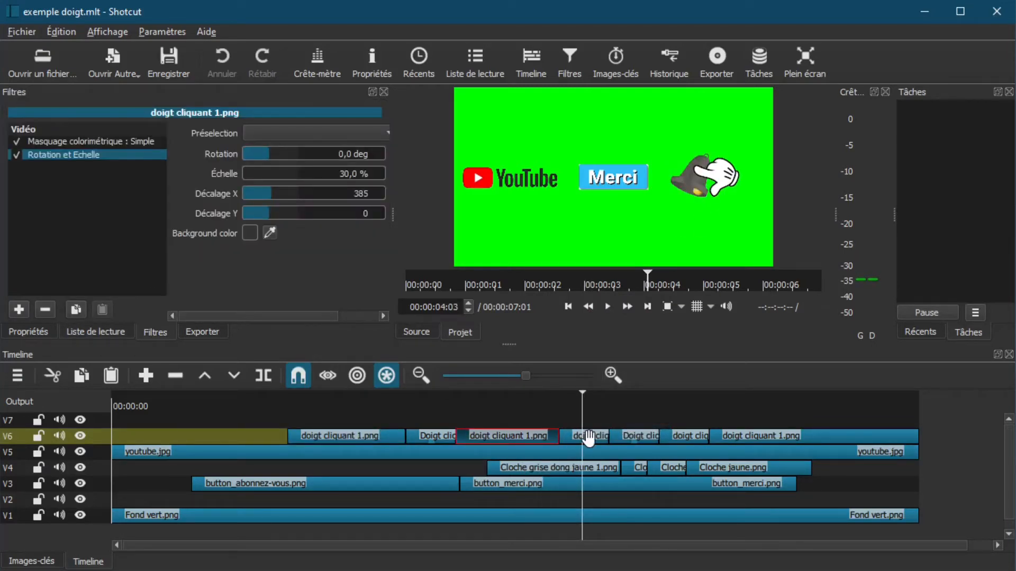
Step through the second finger click frame by frame to 00:00:04:22 to examine the alternating grey bell clips on track V4.
key("Right")
key("Right")
key("Right")
key("Right")
key("Right")
key("Right")
key("Right")
key("Right")
key("Right")
key("Right")
key("Right")
key("Right")
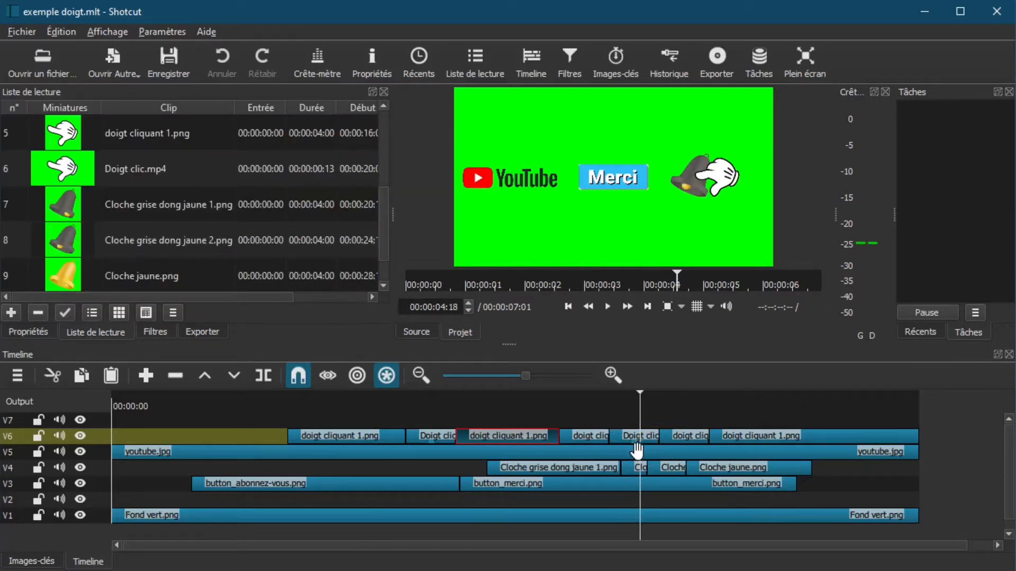
key("Right")
key("Right")
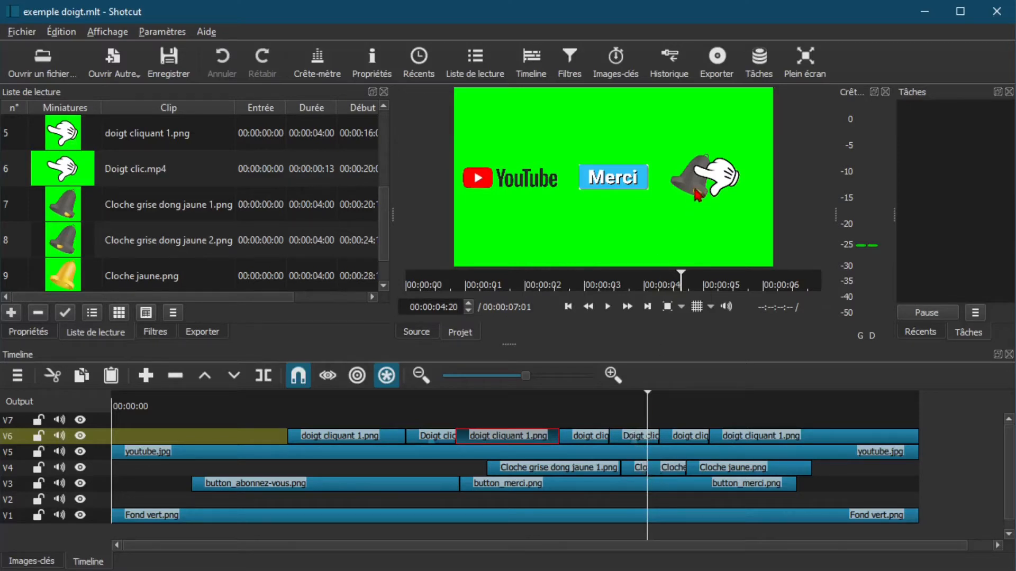
key("Right")
key("Right")
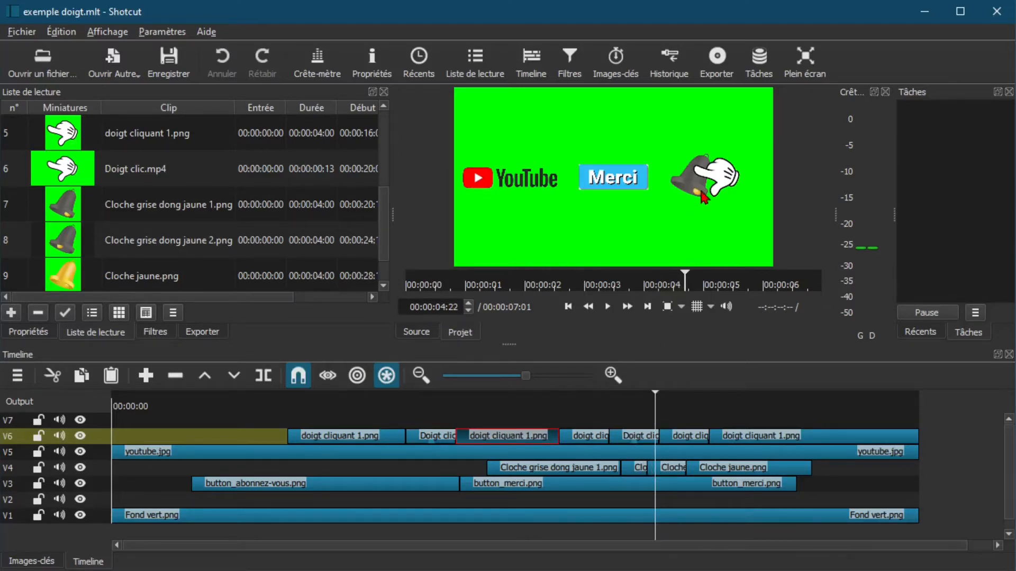
Play the project past the start of the Cloche jaune.png clip and stop at 00:00:05:15.
key("space")
key("space")
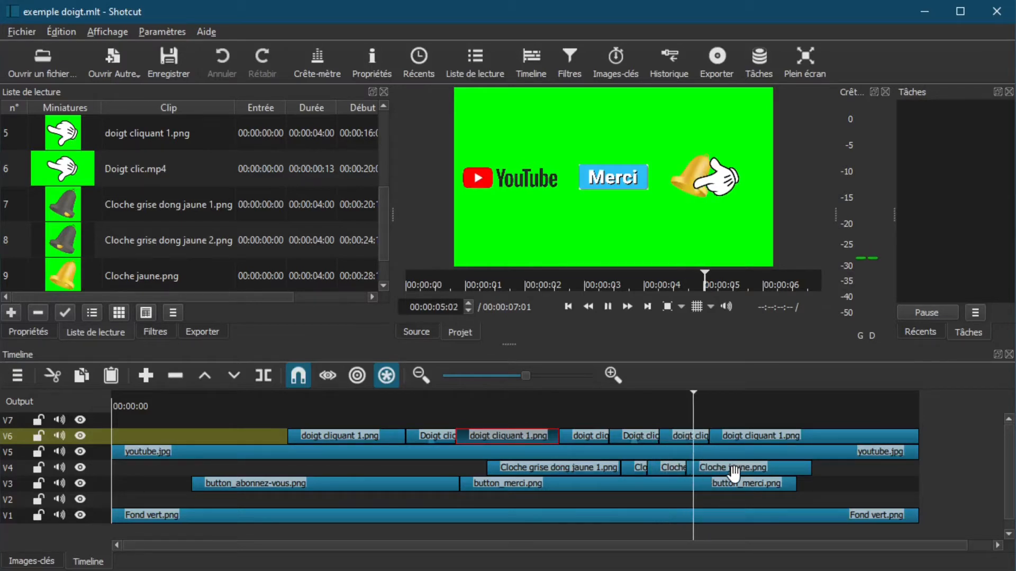
key("space")
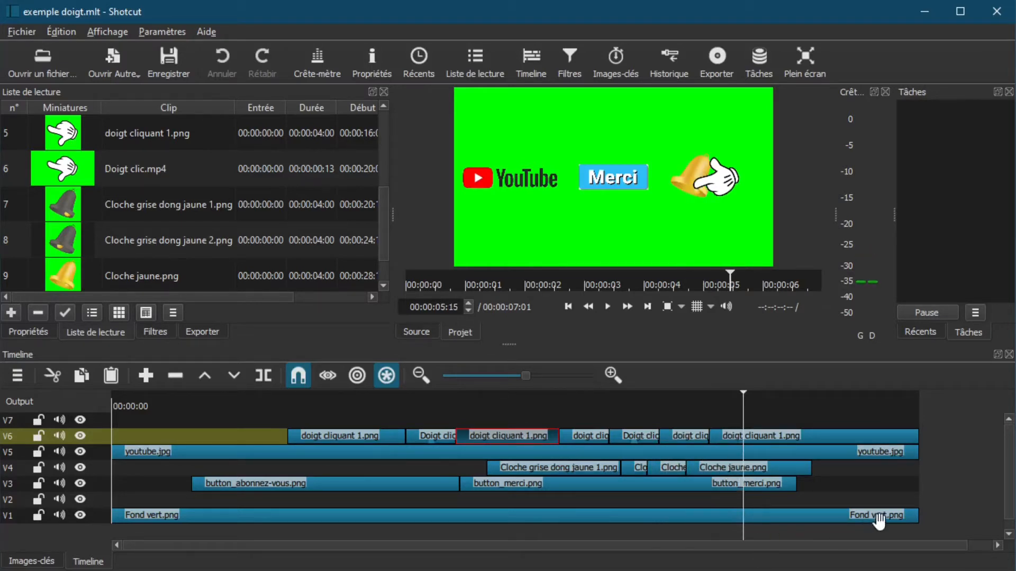
Step frame by frame to 00:00:05:28 to examine how the moving youtube.jpg logo covers the Merci button.
key("Right")
key("Right")
key("Right")
key("Right")
key("Right")
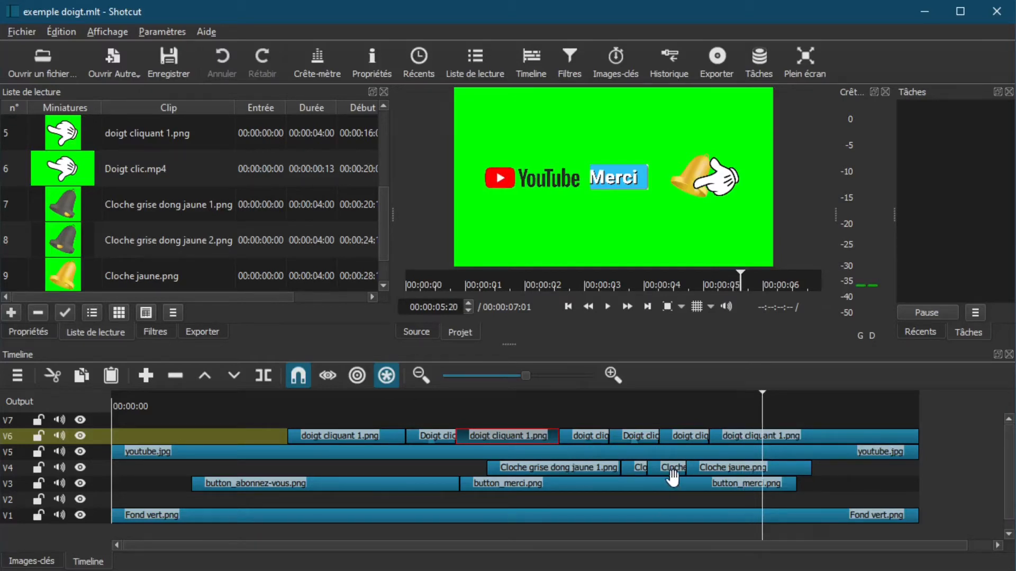
key("Right")
key("Right")
key("Right")
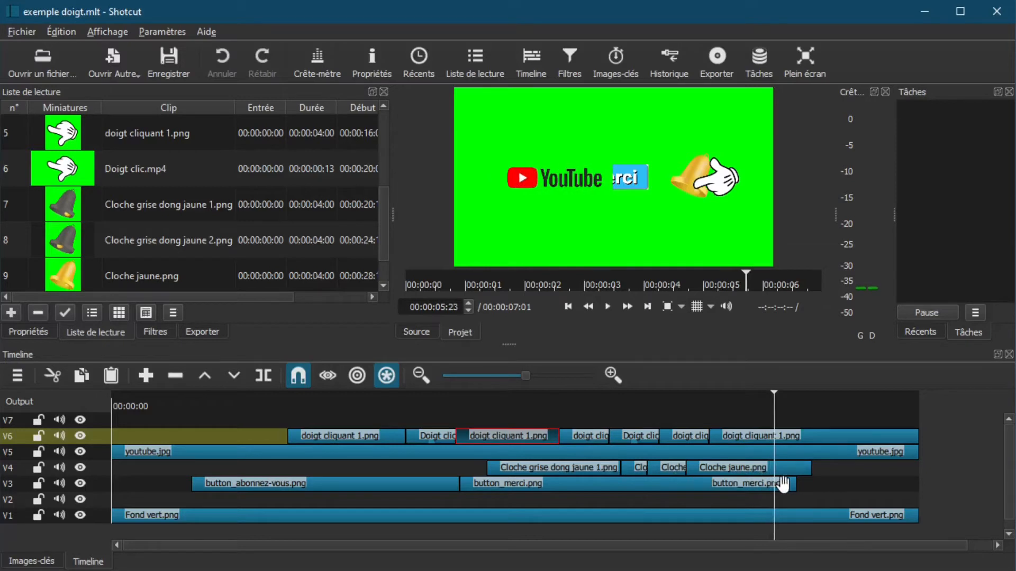
key("Right")
key("Right")
key("Right")
key("Right")
key("Right")
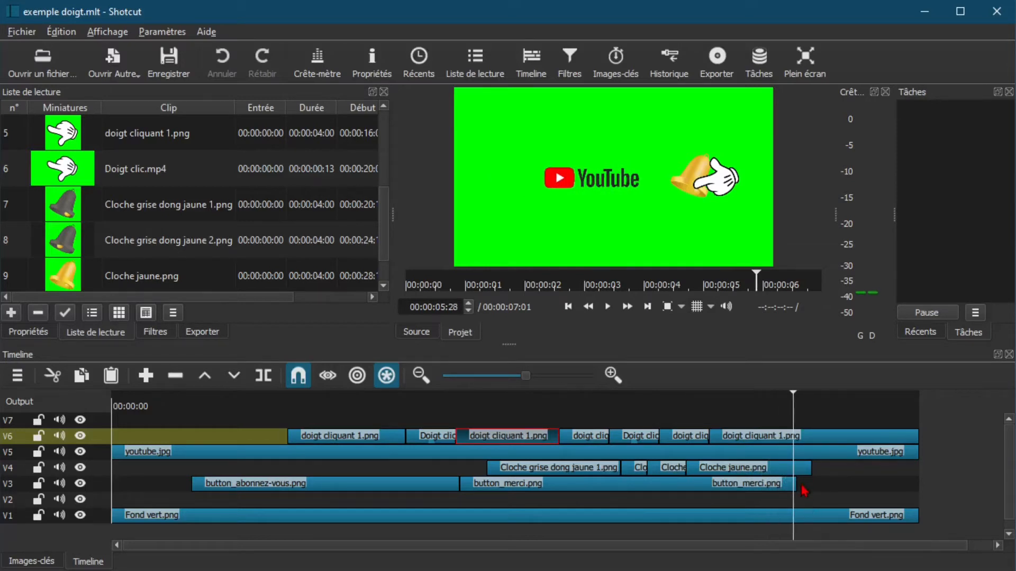
Step frame by frame to 00:00:06:02 to examine the logo's motion towards the yellow bell, and make V5 the current track.
key("Right")
key("Right")
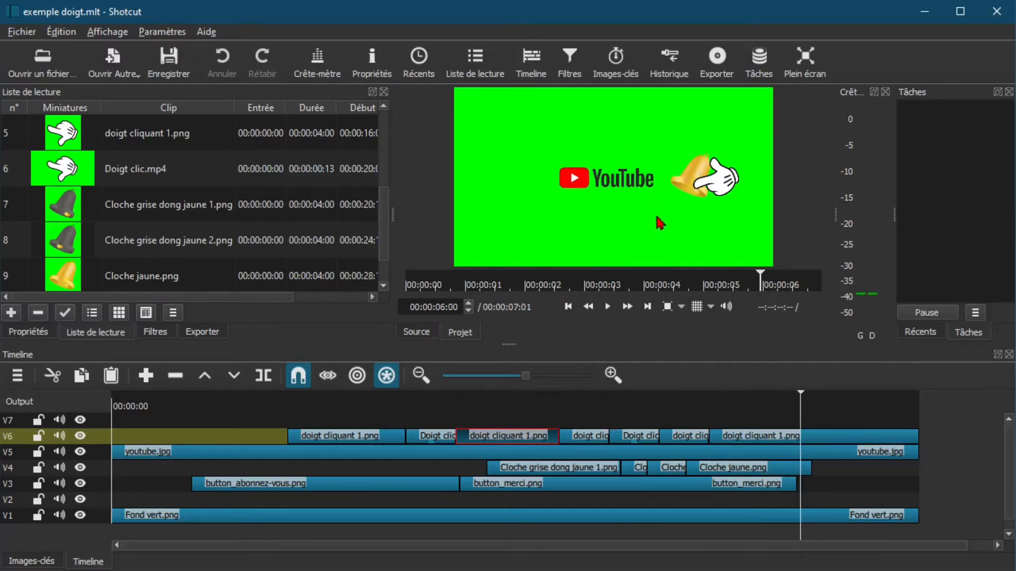
key("Right")
key("Right")
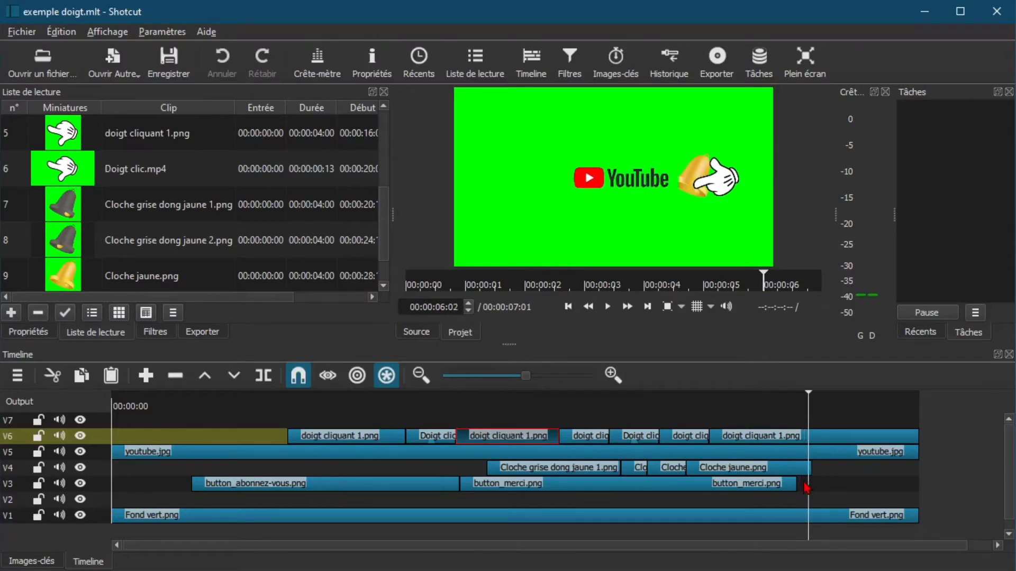
key("Down")
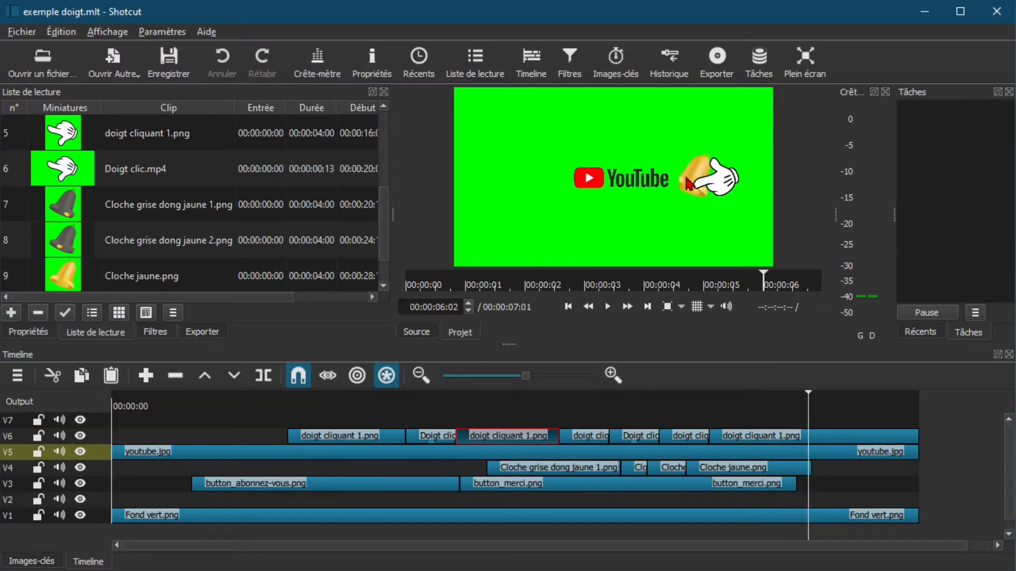
Step frame by frame past the end of the Cloche jaune.png clip on V4, and make V3 the current track.
key("Right")
key("Down")
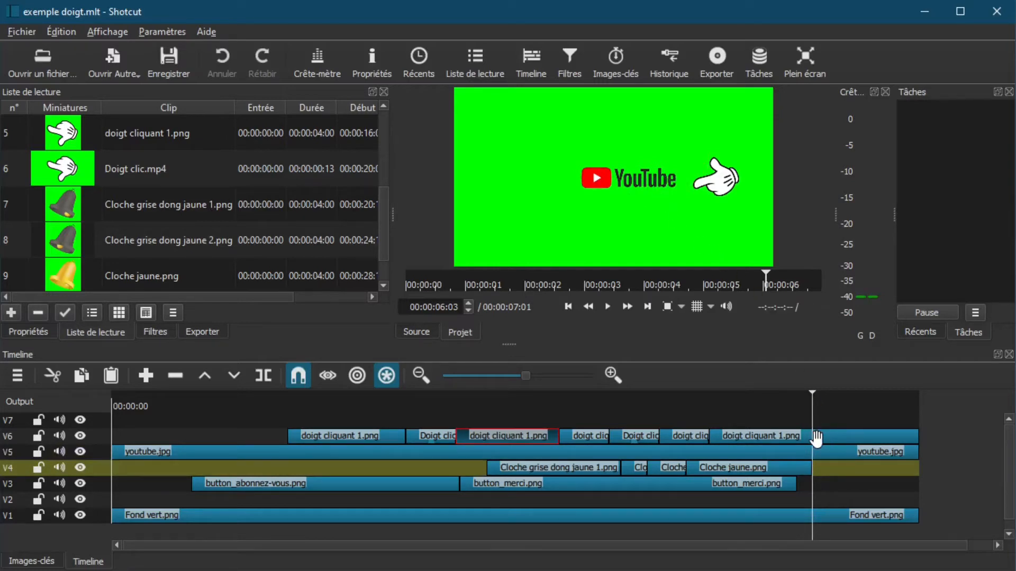
key("Right")
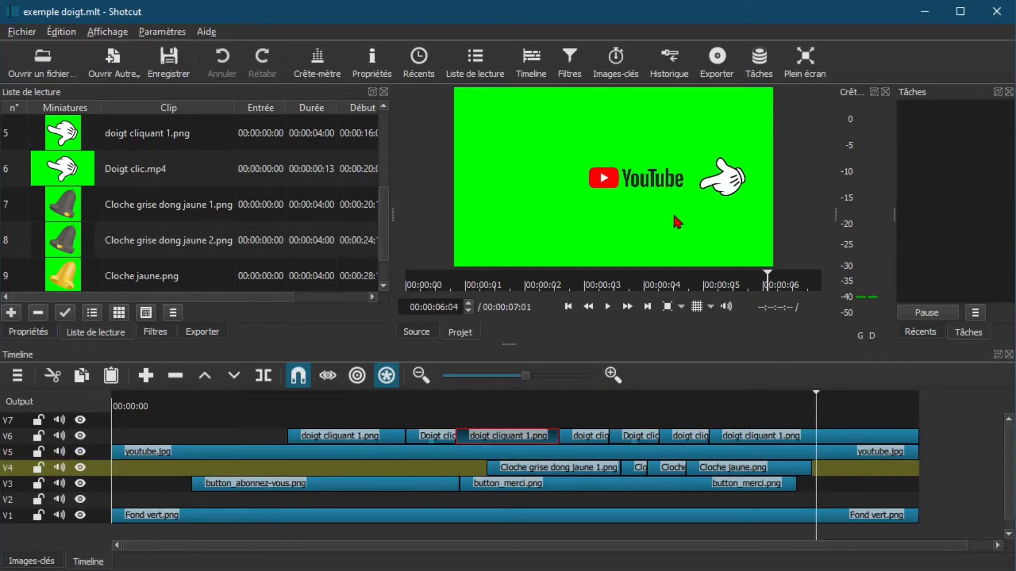
key("Right")
key("Down")
Step frame by frame through the closing part of the project to examine how the youtube.jpg logo and the finger leave the frame.
key("Right")
key("Right")
key("Right")
key("Right")
key("Right")
key("Right")
key("Right")
key("Right")
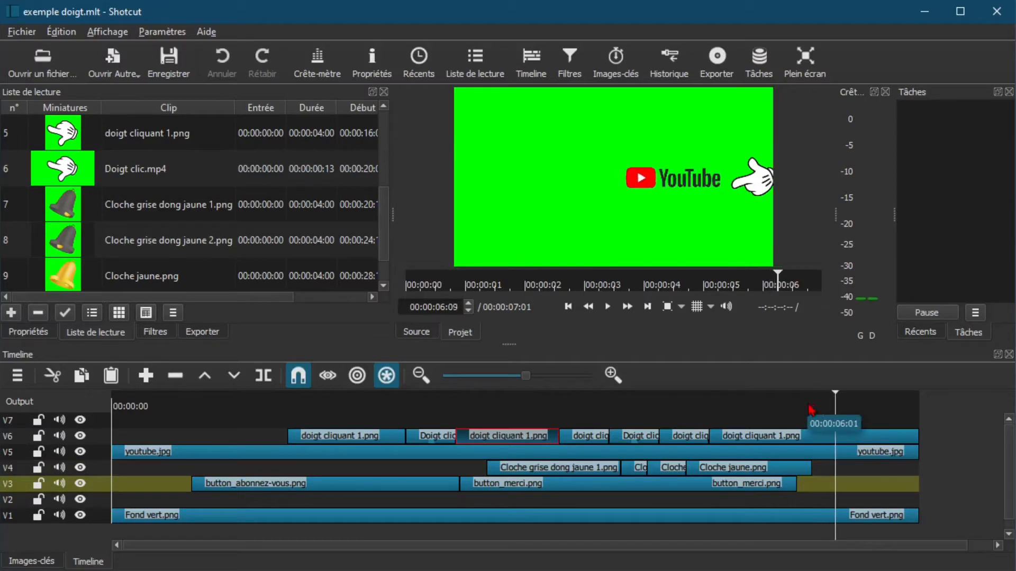
key("Right")
key("Right")
key("Right")
key("Right")
key("Right")
key("Right")
key("Right")
key("Right")
key("Right")
key("Right")
key("Right")
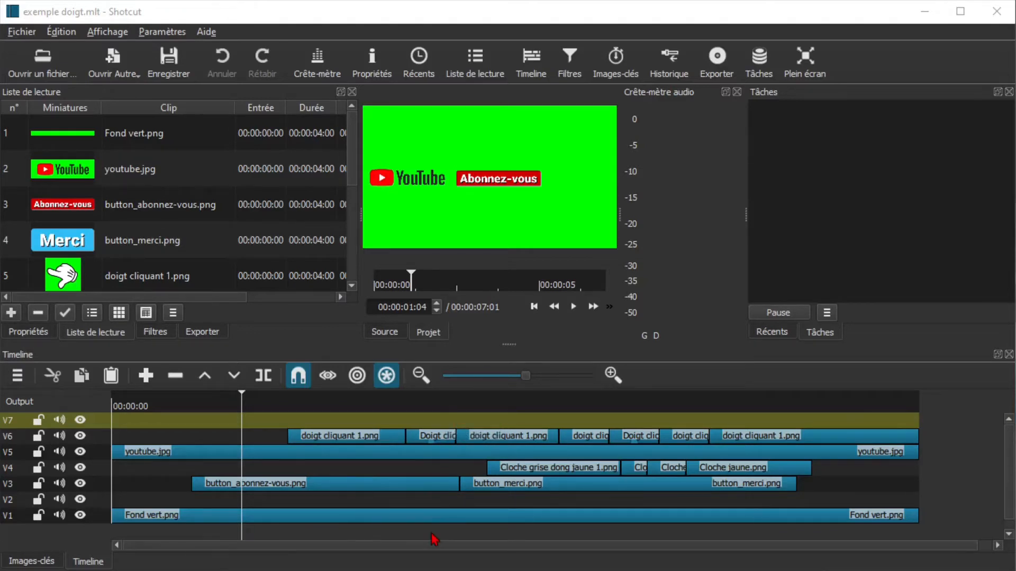
Select the youtube.jpg clip on V5 and scrub from the start to 00:00:06:26 to review the logo's movement.
left_click(452, 452)
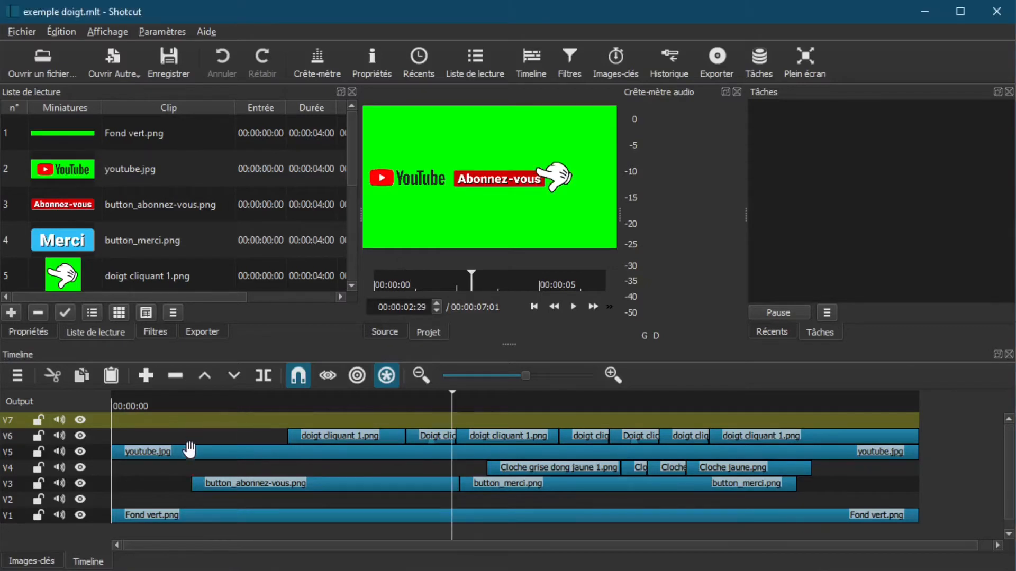
left_click(186, 453)
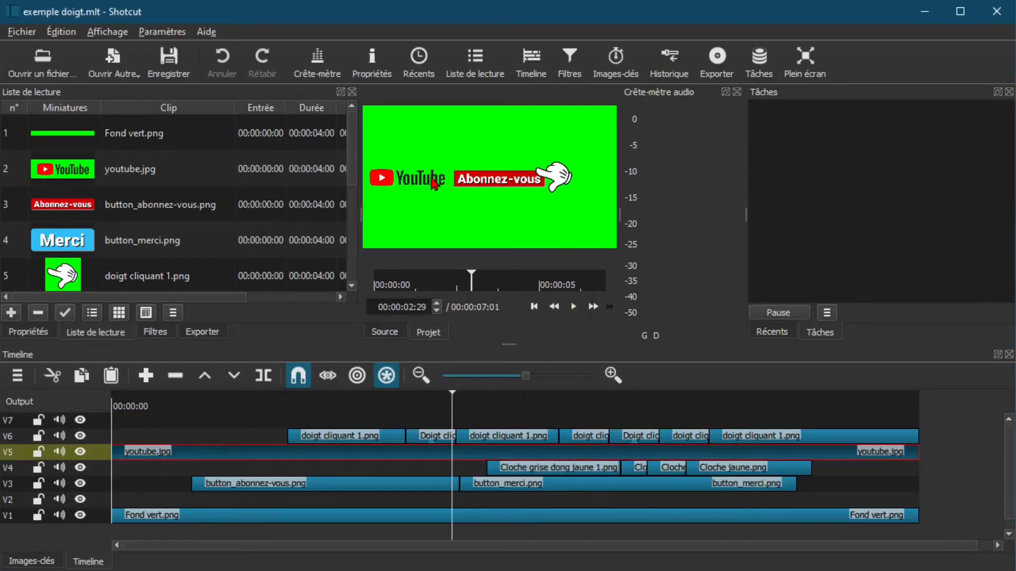
left_click_drag(454, 398, 121, 409)
left_click_drag(203, 402, 900, 402)
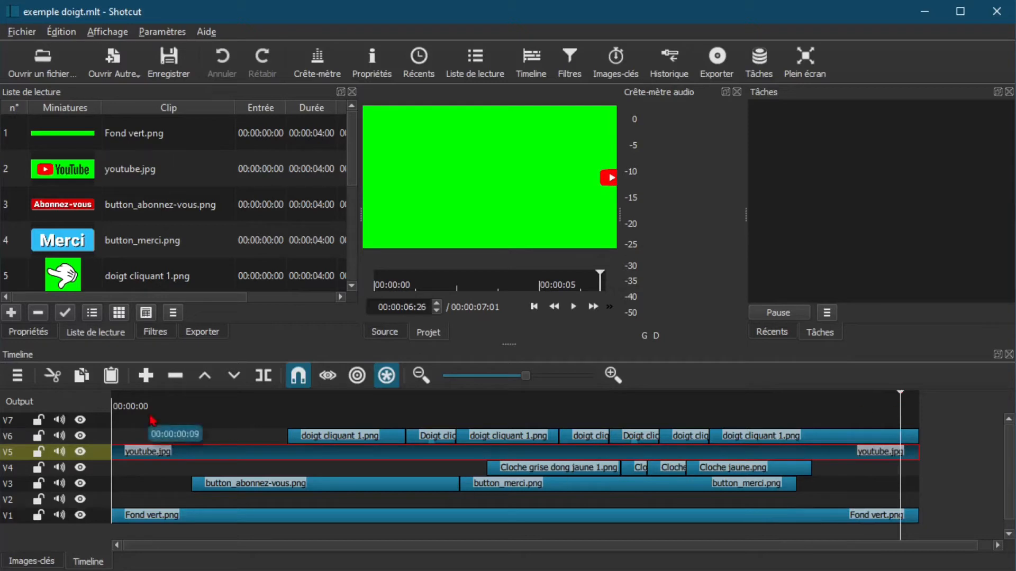
Go to 00:00:00:06 and show the Décalage X setting of the youtube.jpg clip's Rotation et Echelle filter.
left_click(134, 403)
left_click(153, 332)
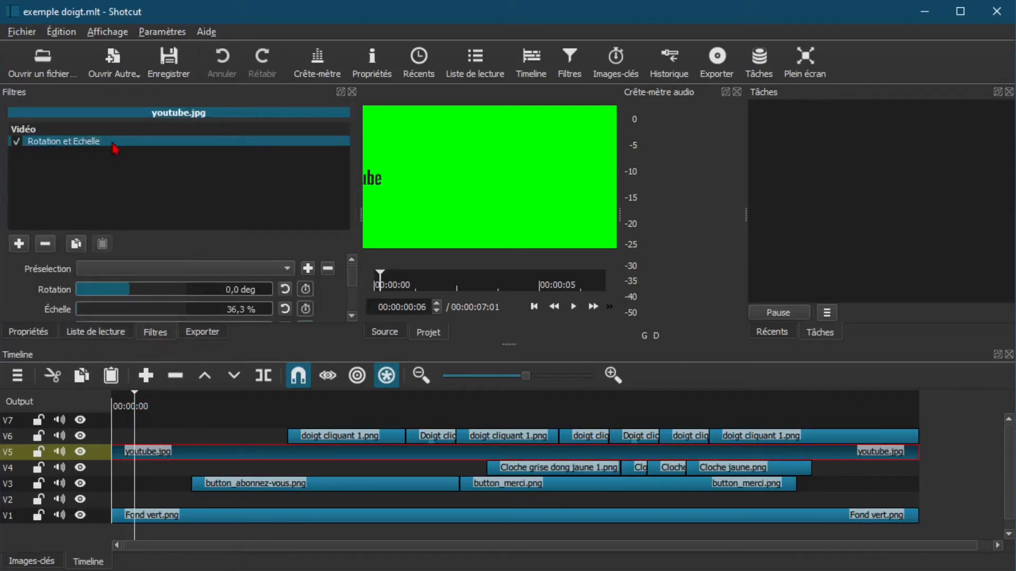
scroll(354, 285, "down", 2)
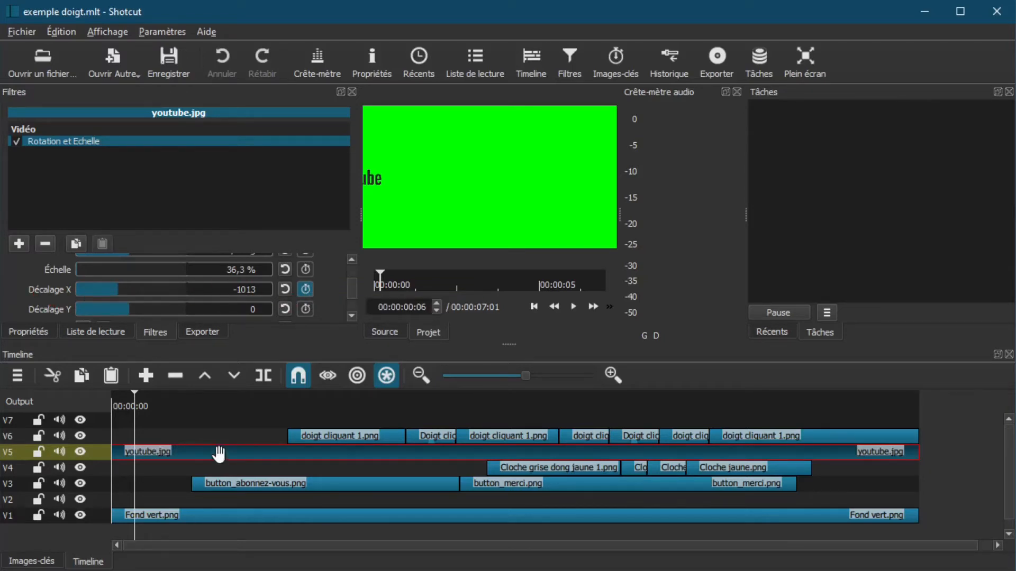
left_click(306, 290)
Display the Décalage X keyframes of youtube.jpg, enlarged along the clip's full length.
left_click(33, 562)
left_click(365, 374)
left_click(365, 374)
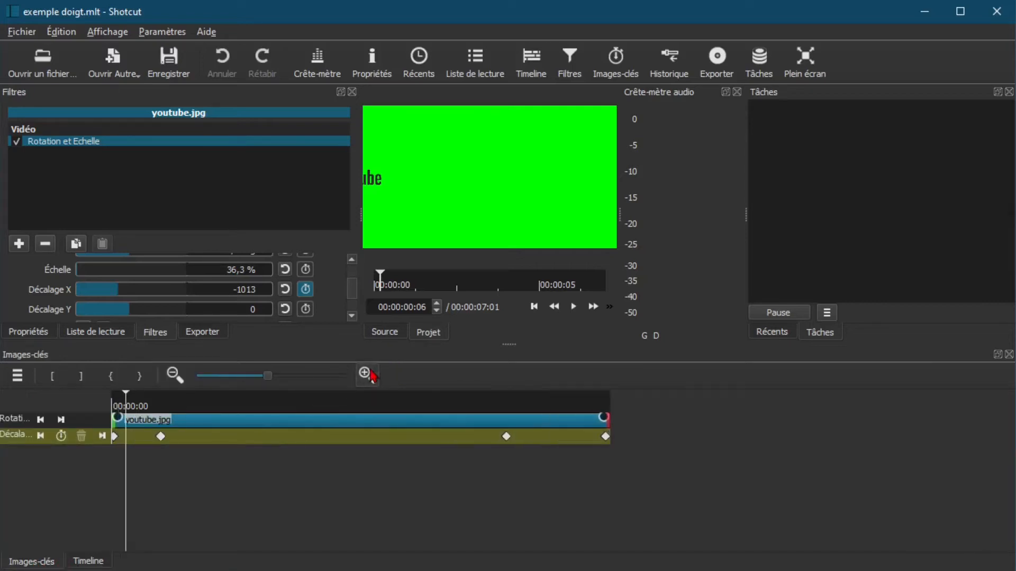
left_click(365, 374)
left_click(370, 376)
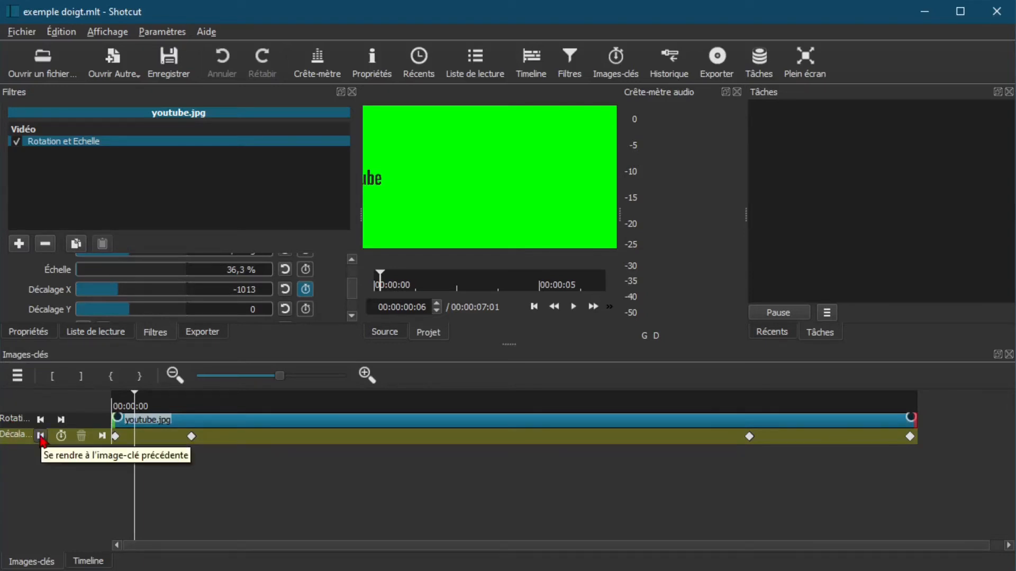
Go to the first Décalage X keyframe at 00:00:00:01 and scrub to the second at 00:00:00:21 and back to examine the logo's entrance.
left_click(41, 436)
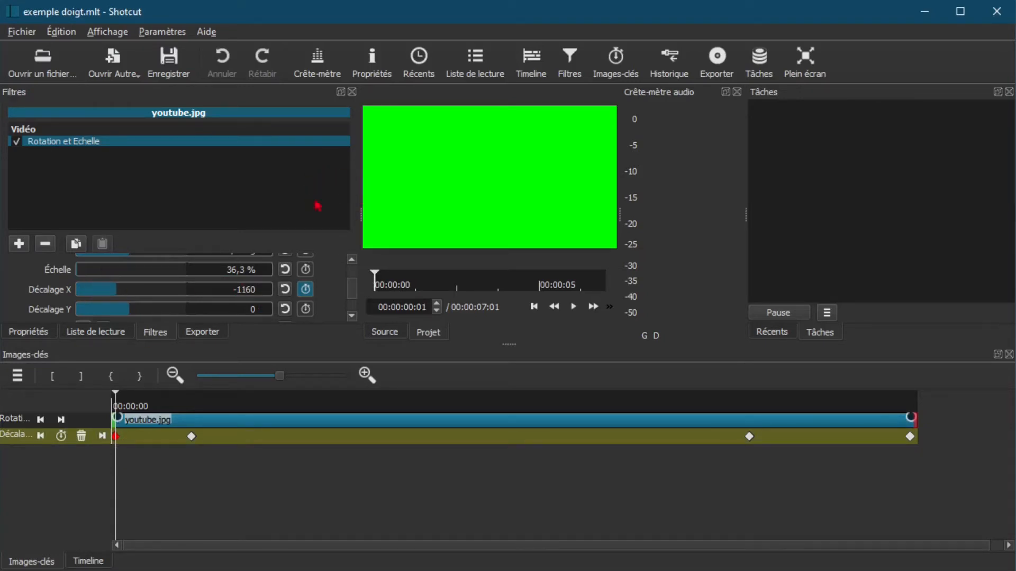
left_click_drag(118, 397, 196, 403)
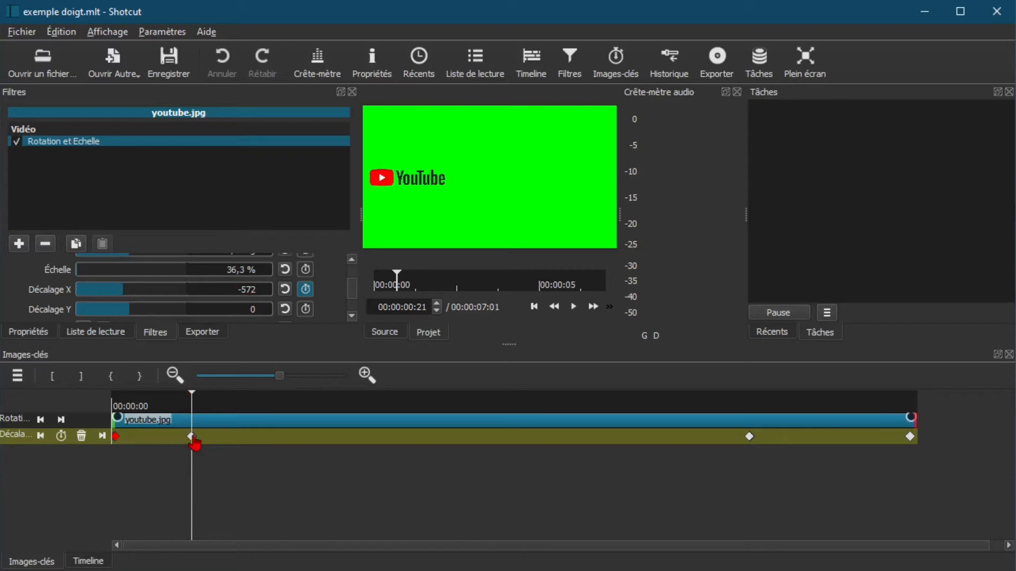
left_click_drag(195, 401, 166, 401)
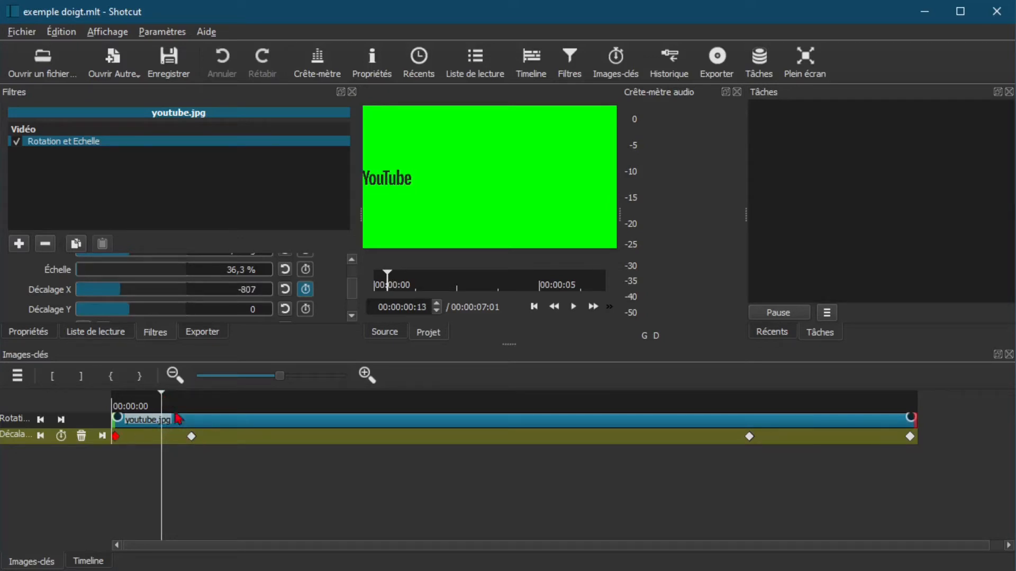
Scrub to the third Décalage X keyframe at 00:00:05:17 and on to the last at 00:00:06:29 to examine the logo's exit.
left_click_drag(162, 401, 754, 403)
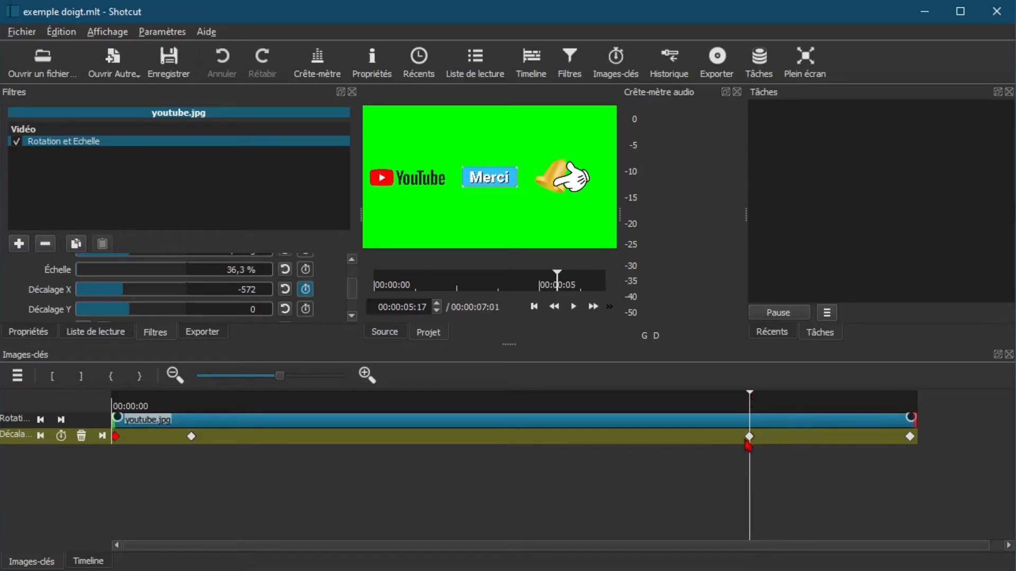
left_click(102, 435)
left_click(40, 436)
left_click(752, 397)
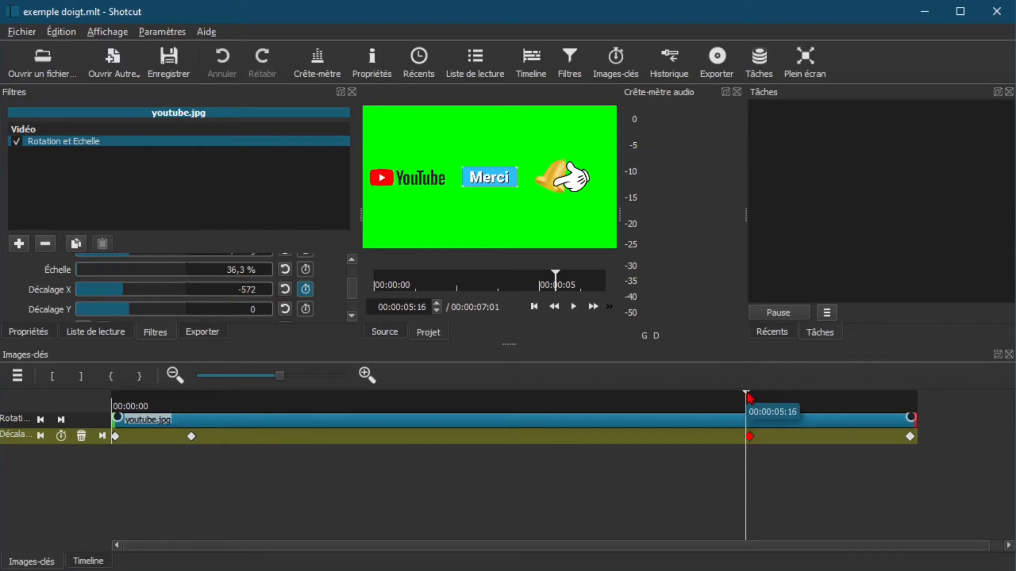
left_click_drag(750, 397, 911, 397)
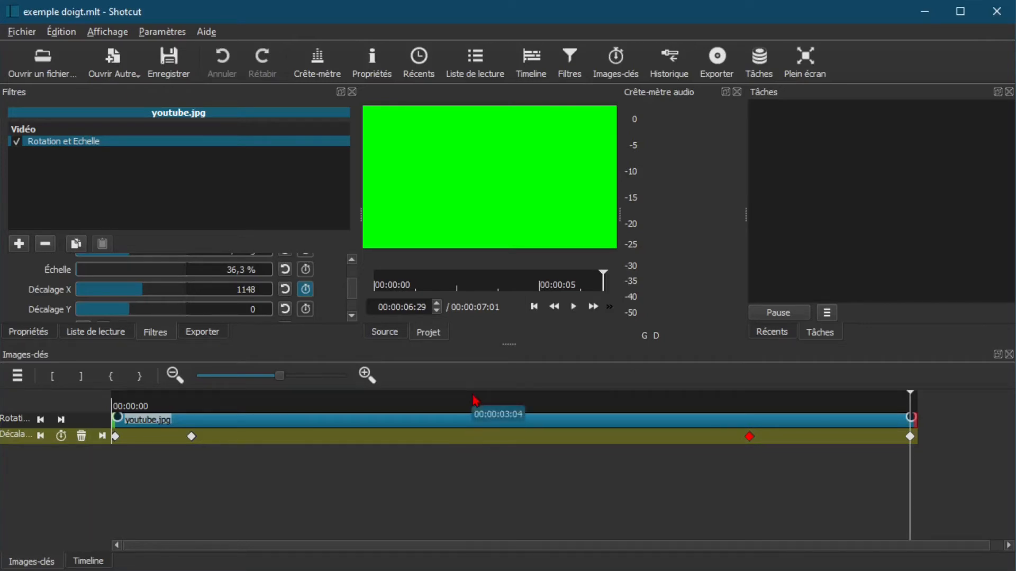
Add a Décalage X keyframe for youtube.jpg at 00:00:03:08 and set its value to 0.
left_click_drag(915, 399, 486, 403)
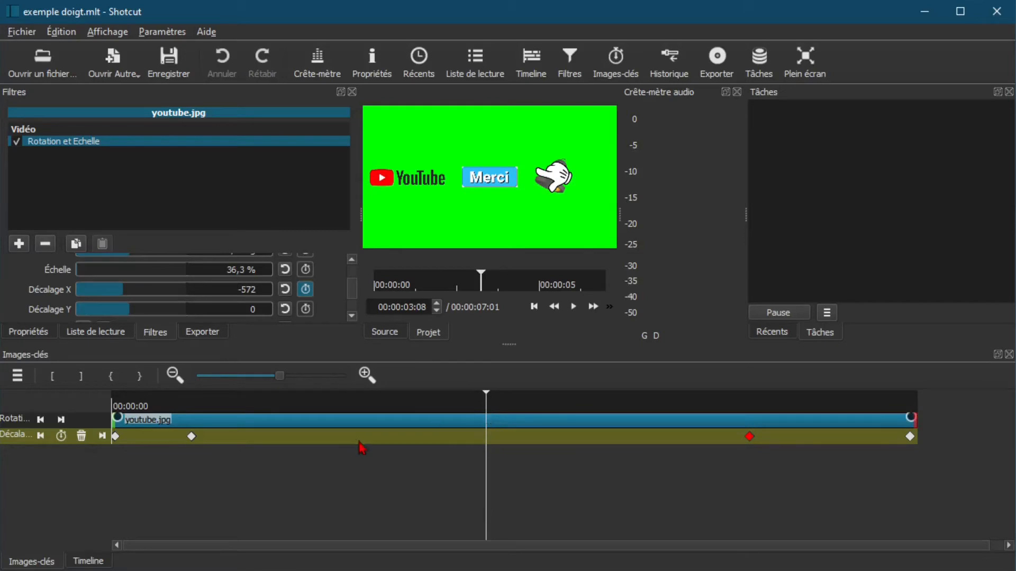
left_click(61, 435)
scroll(249, 289, "up", 11)
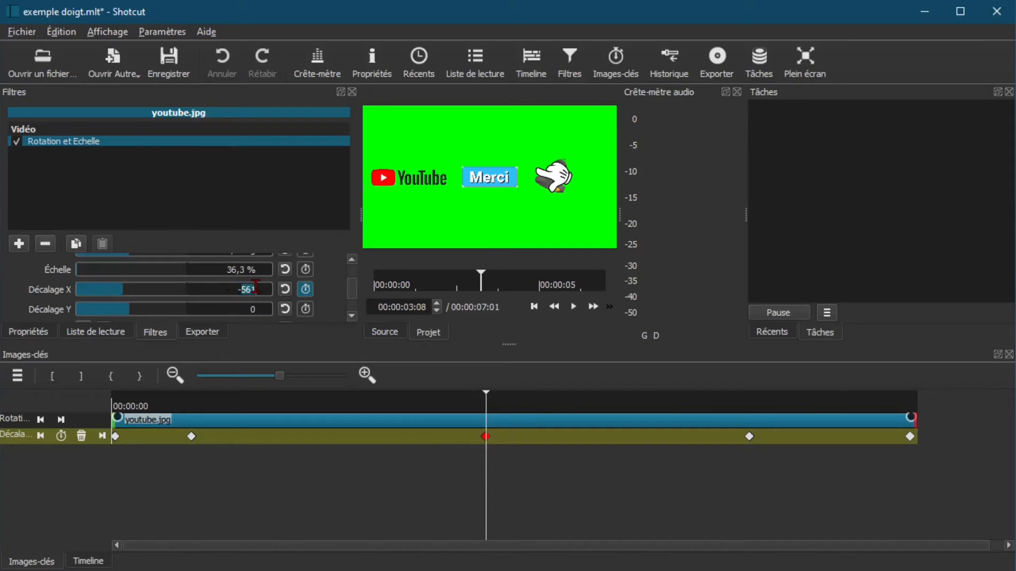
type("0")
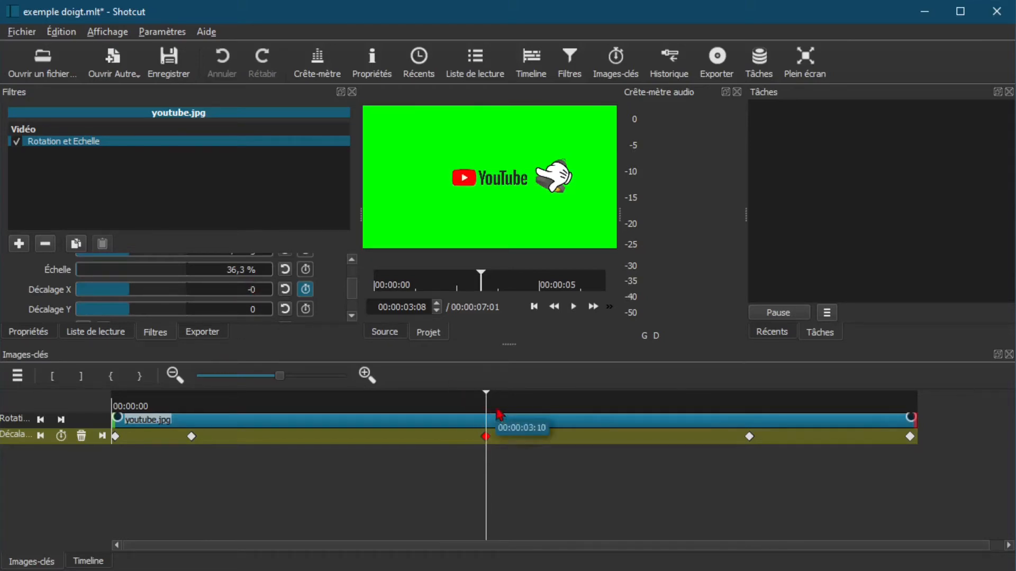
Play the project from 00:00:00:01 to the end to check the effect of the extra keyframe on the logo.
left_click(118, 405)
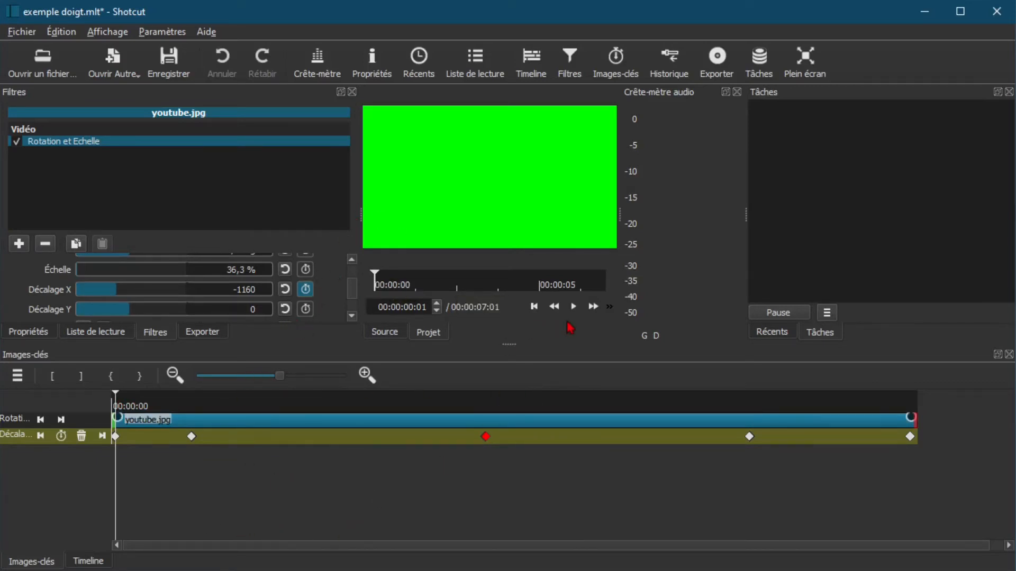
left_click(574, 308)
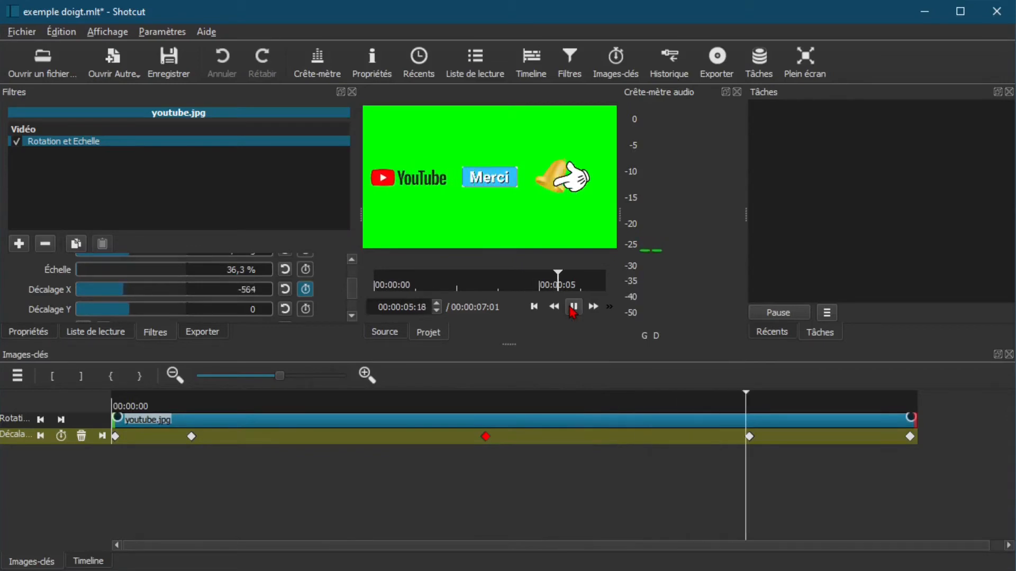
left_click(573, 307)
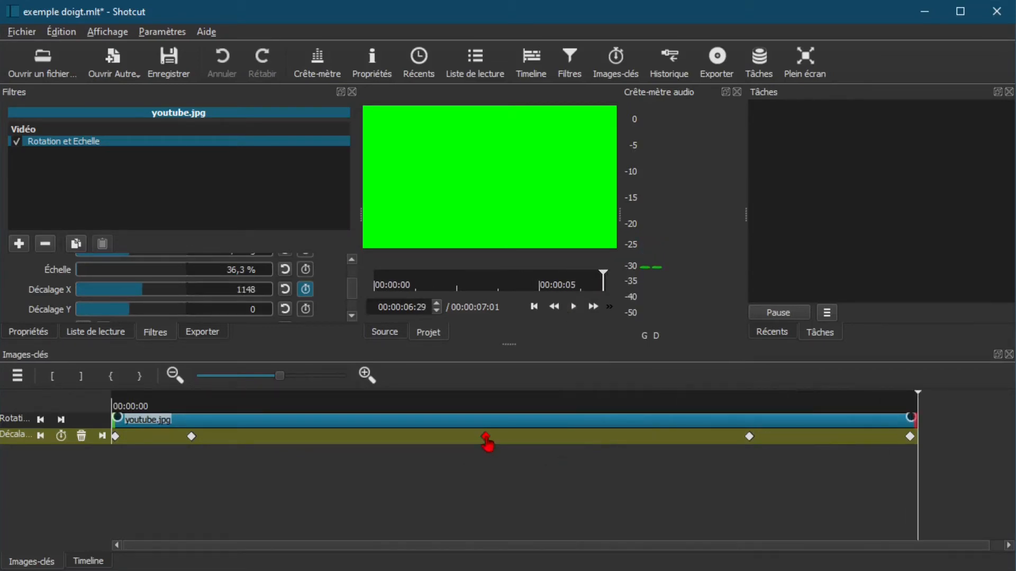
Delete the Décalage X keyframe at 00:00:03:08 and replay the project from the start.
mouse_move(486, 443)
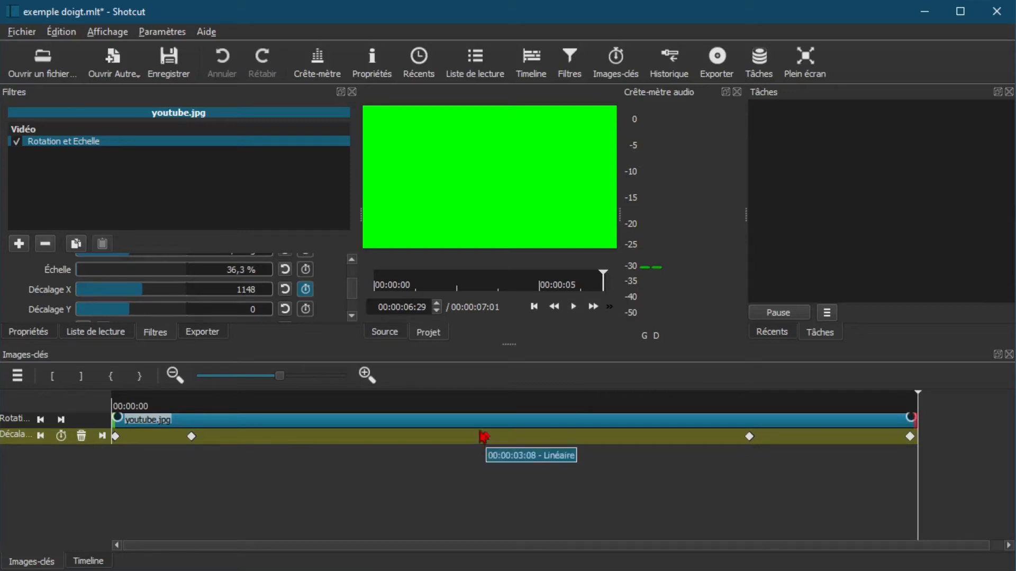
left_click(82, 437)
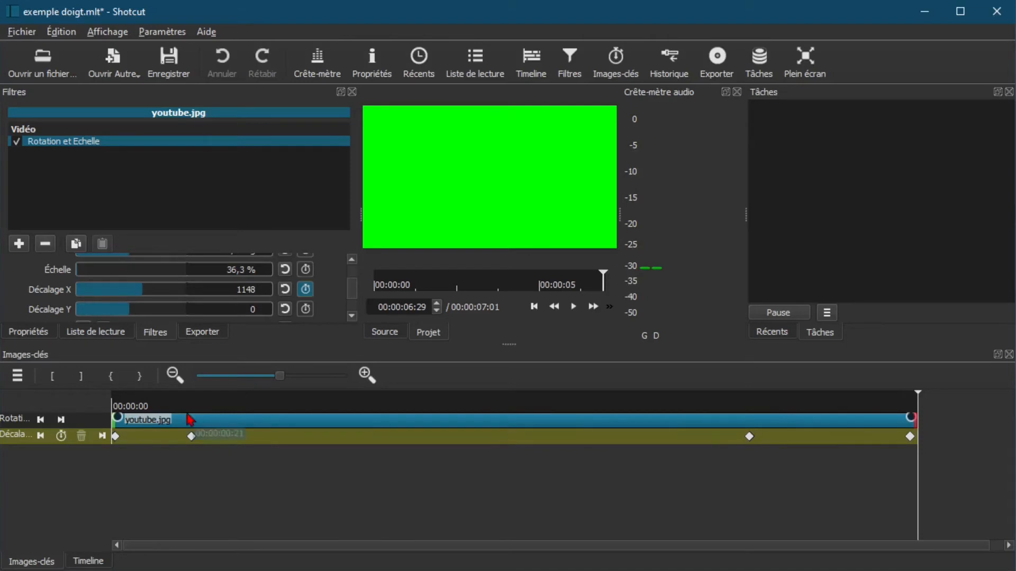
left_click(120, 406)
key("space")
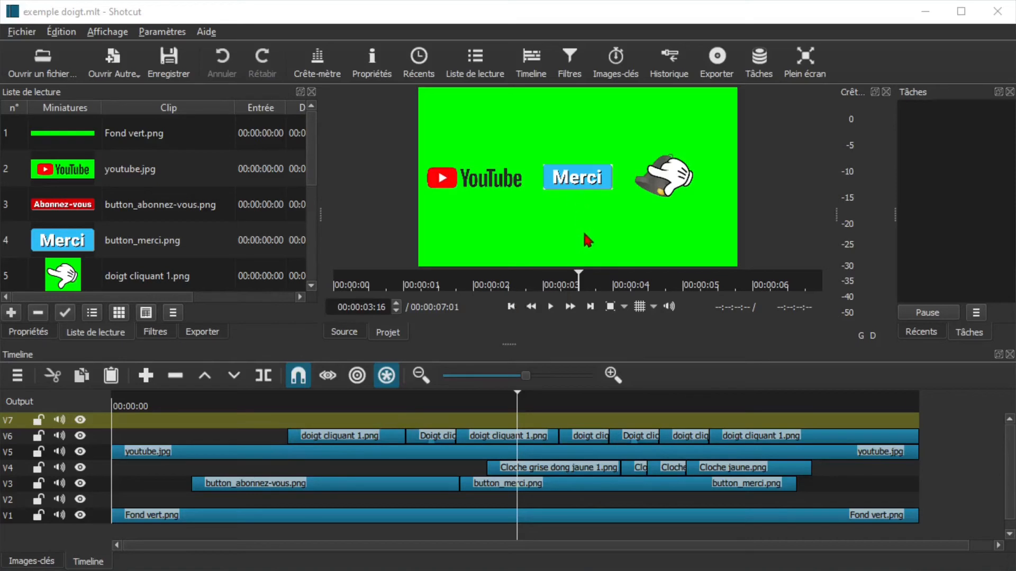
Open the export settings and choose the YouTube preset for the timeline.
left_click(202, 334)
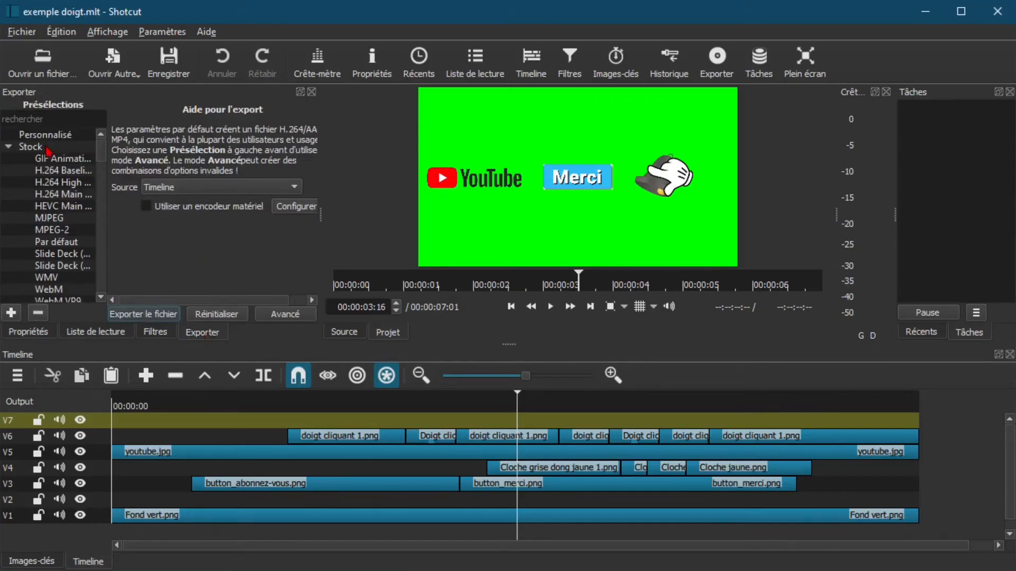
scroll(68, 262, "down", 2)
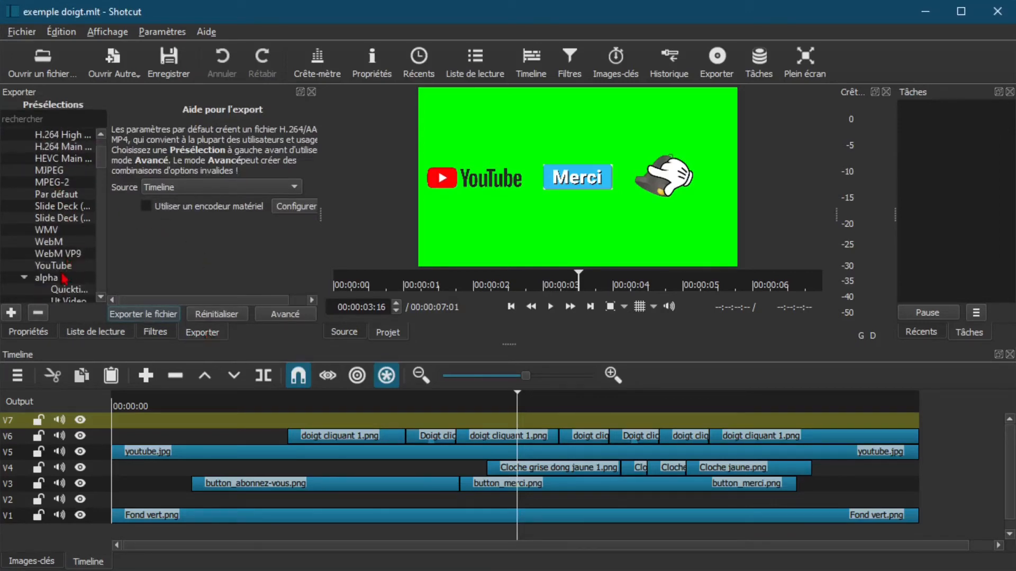
left_click(48, 267)
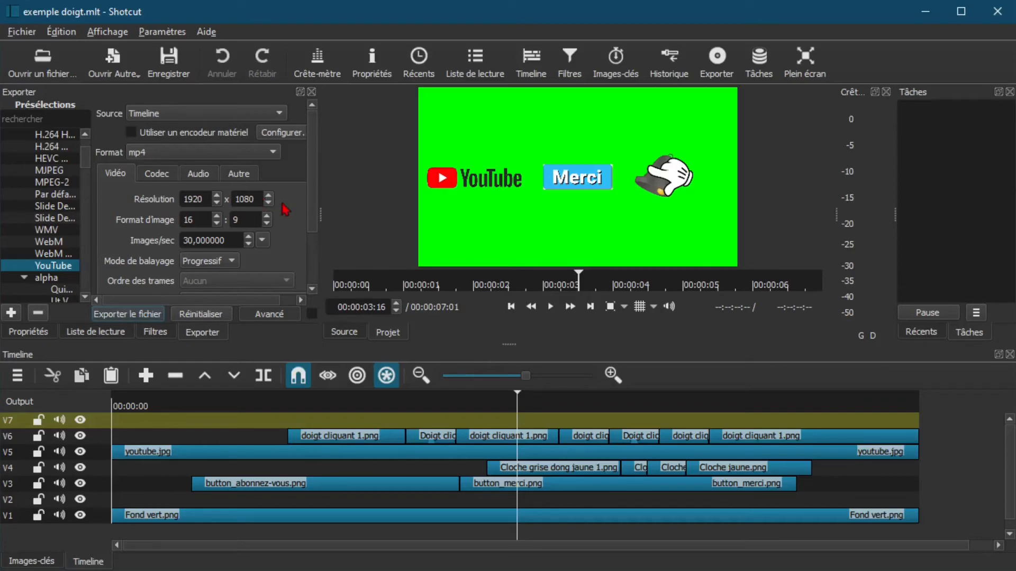
Export the project to the exemple doigt folder as Abonnez-Vous by Sglug.mp4.
left_click(129, 316)
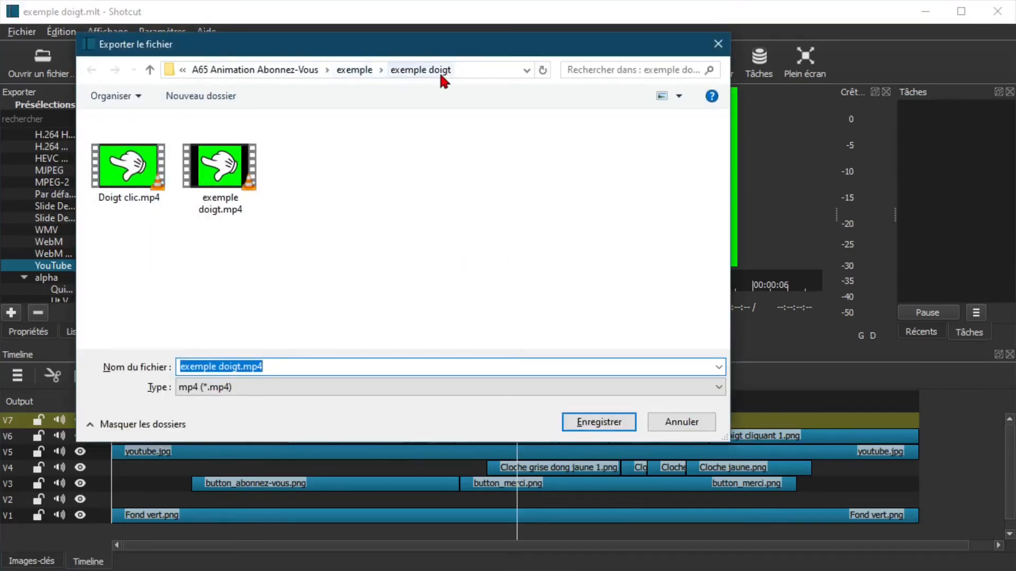
type("Abonnez-Vous by Sglug")
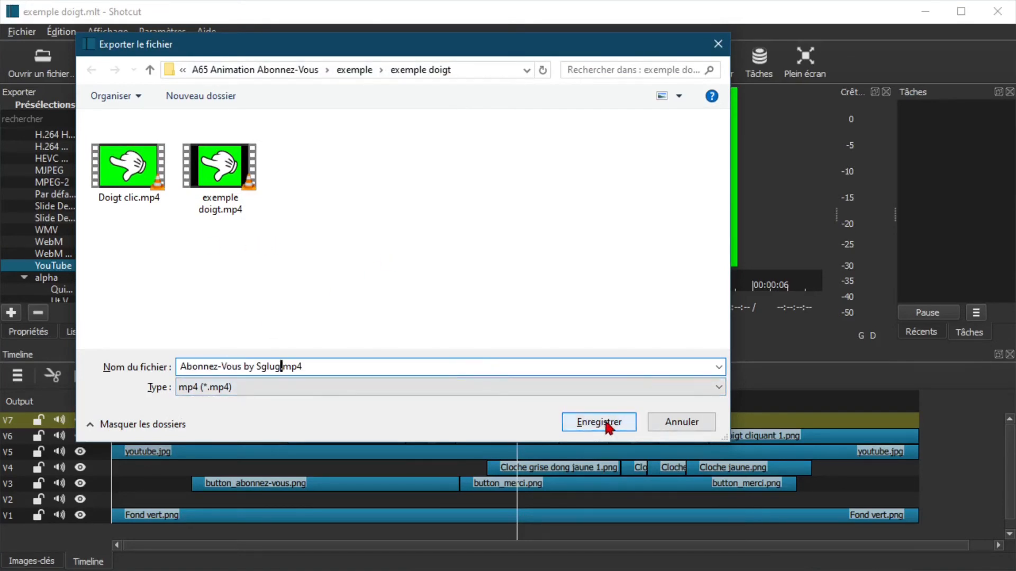
key("Return")
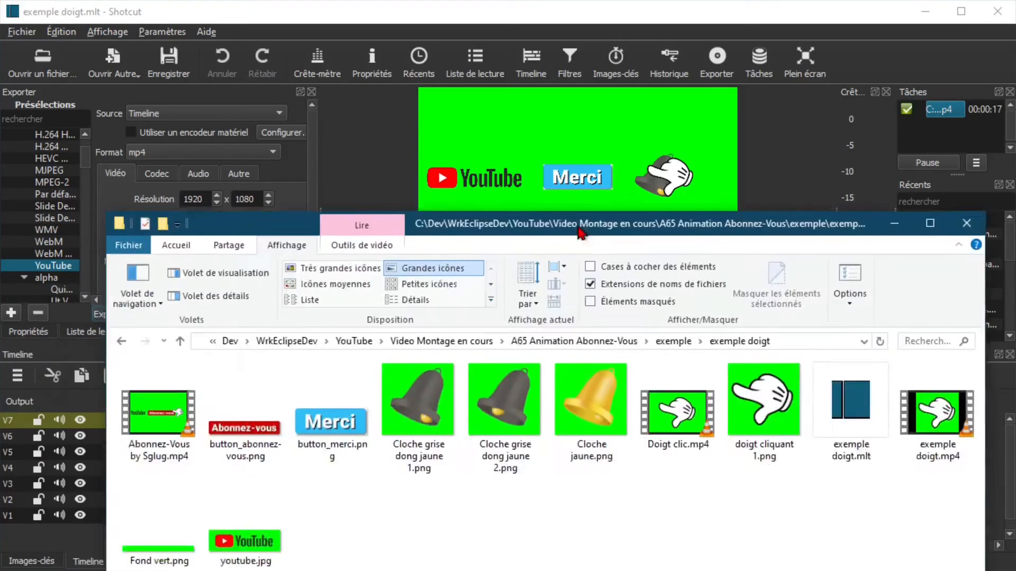
Switch to File Explorer, play the exported Abonnez-Vous by Sglug.mp4 in VLC, and close the player.
left_click_drag(581, 227, 563, 26)
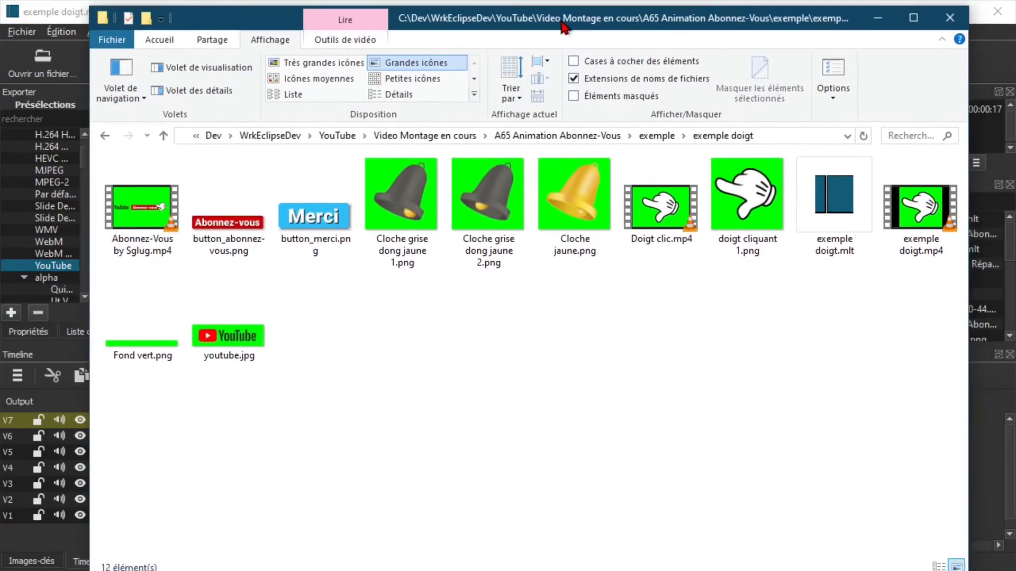
left_click(111, 233)
double_click(142, 217)
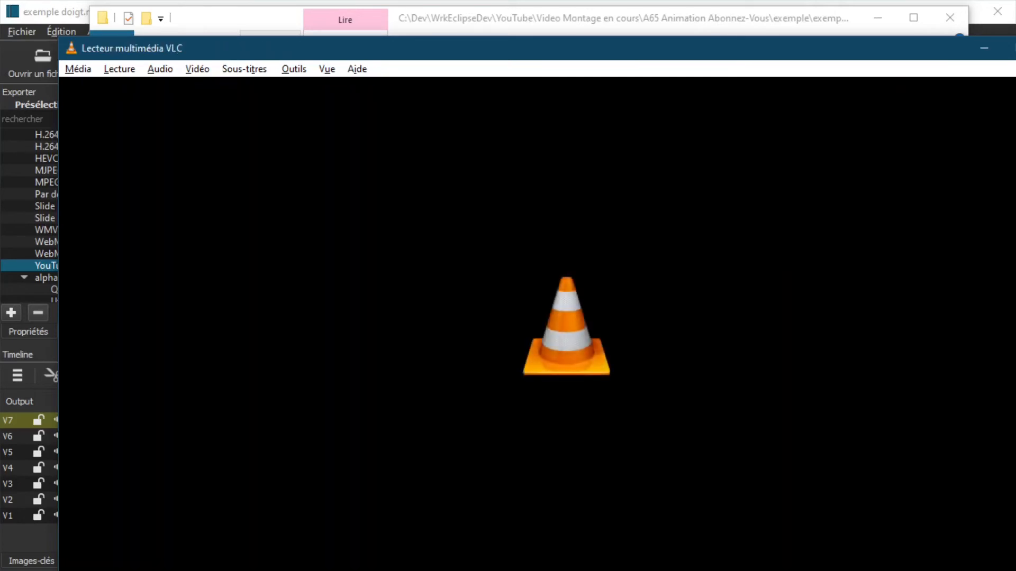
key("alt+F4")
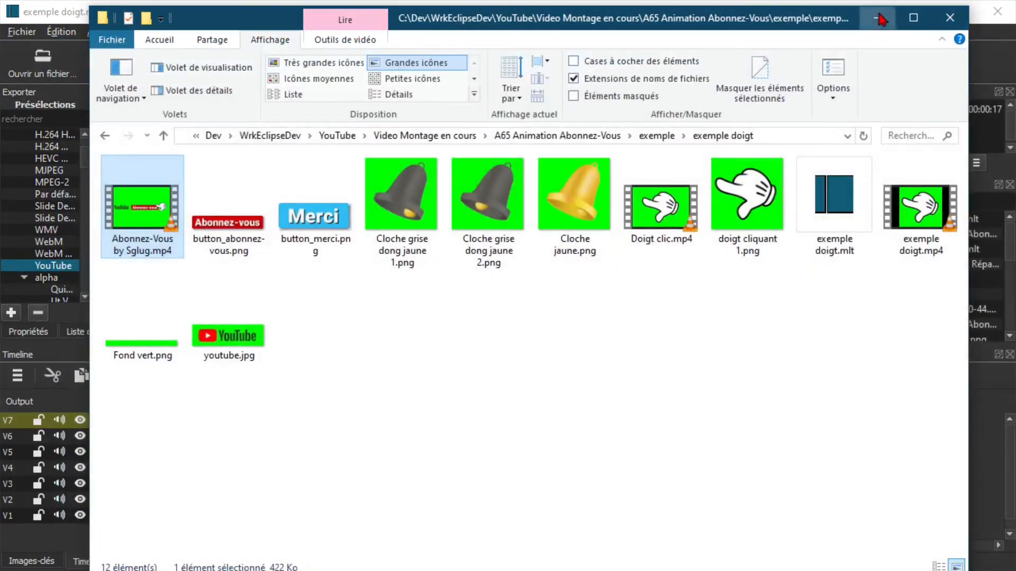
Switch back to the testIntegration.mlt project in Shotcut and look over the two source clips in the playlist.
left_click(879, 19)
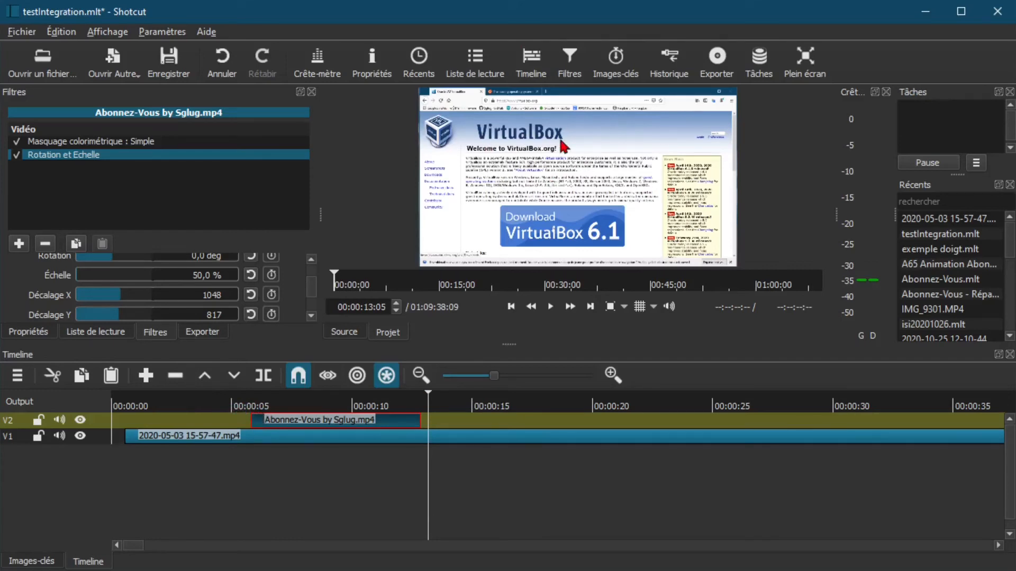
left_click(238, 402)
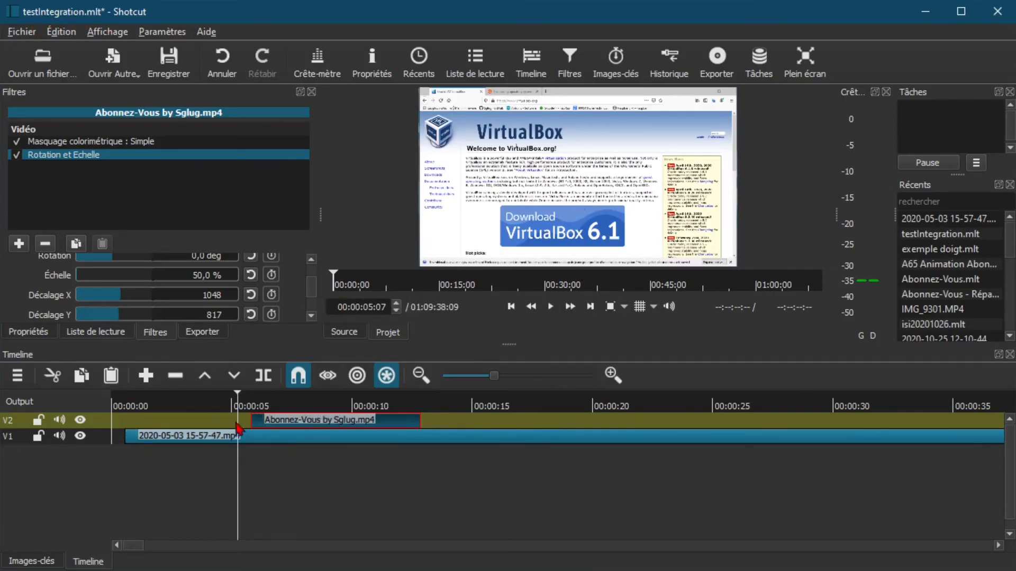
left_click(115, 334)
left_click(141, 126)
left_click(149, 161)
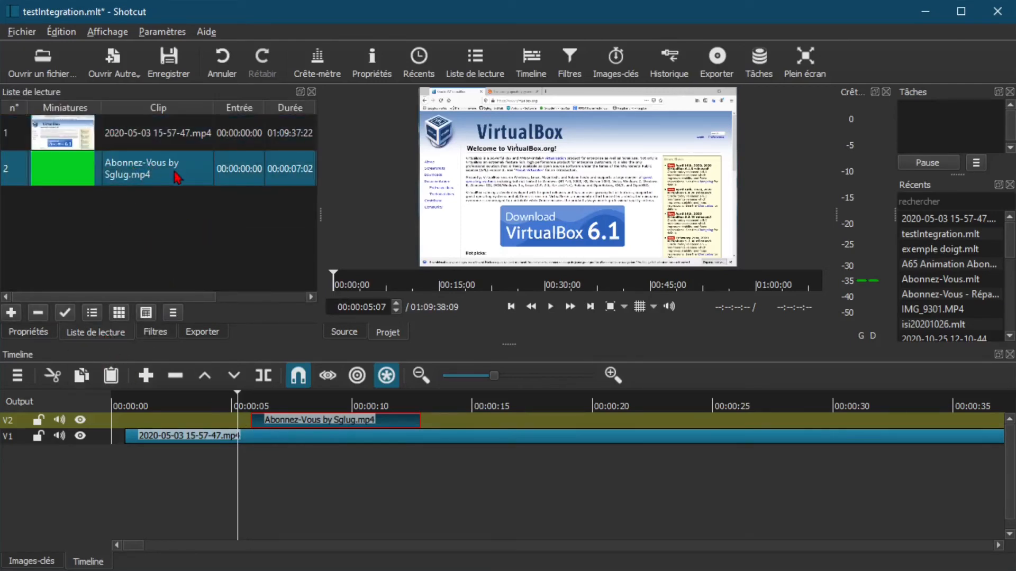
Examine the Masquage colorimétrique : Simple filter on the Abonnez-Vous by Sglug.mp4 clip by disabling it and enabling it again.
left_click(156, 333)
left_click(94, 144)
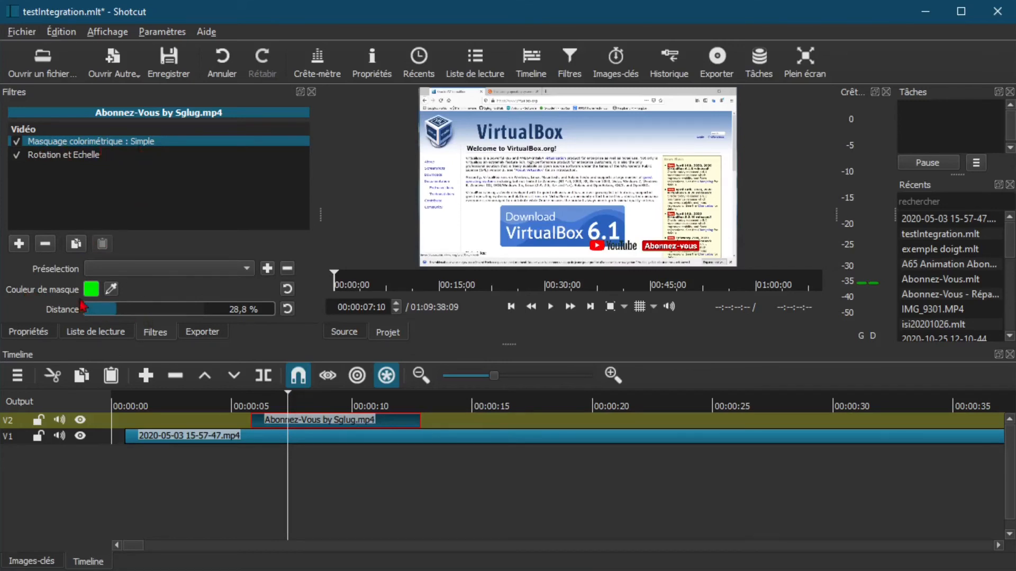
left_click(17, 142)
left_click(21, 143)
left_click(20, 143)
left_click(20, 143)
Examine the clip's Rotation et Echelle scale and offset settings and view the frame at 00:00:12:22.
left_click(64, 156)
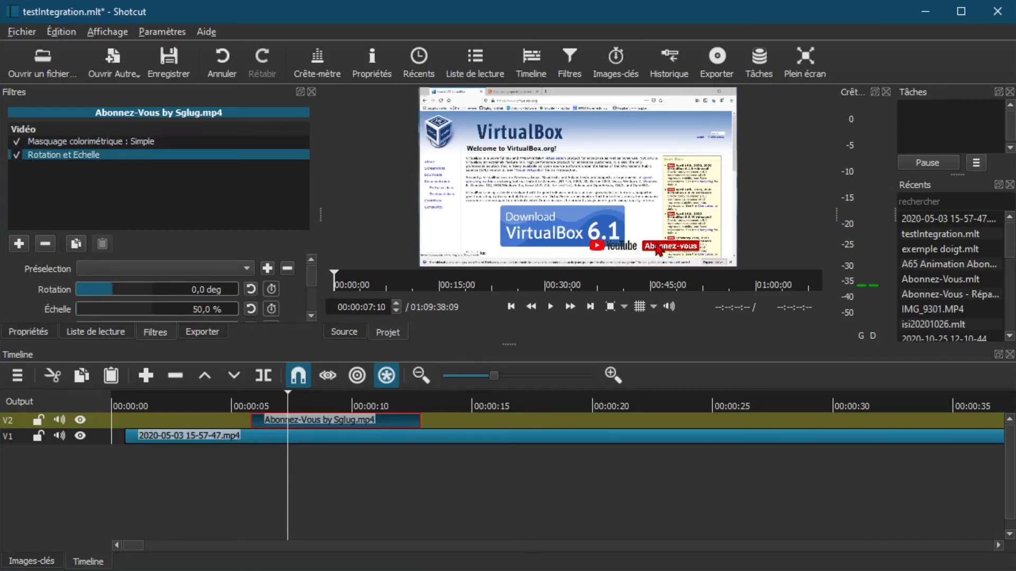
left_click_drag(312, 267, 315, 290)
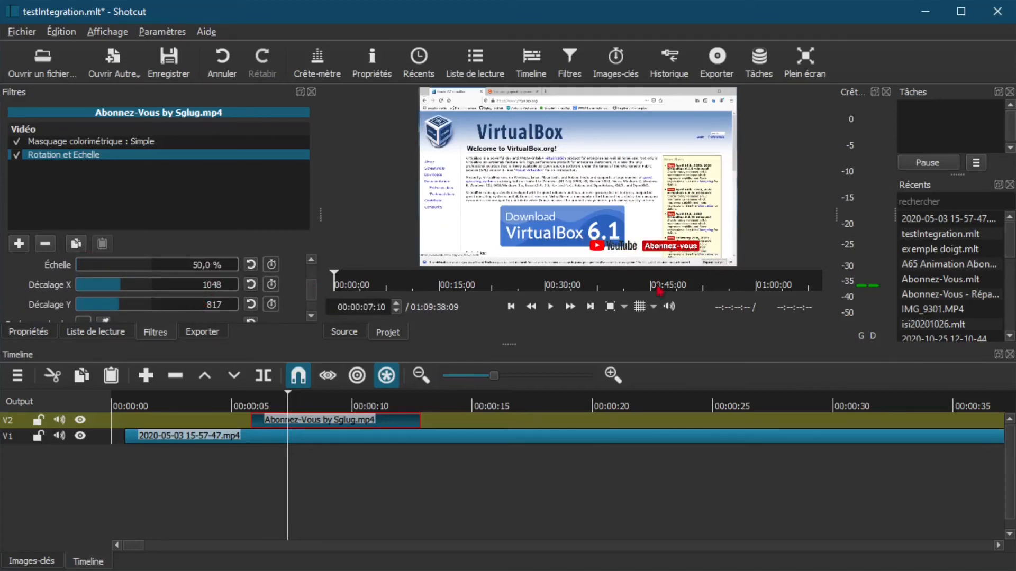
left_click(416, 401)
left_click_drag(417, 395, 418, 395)
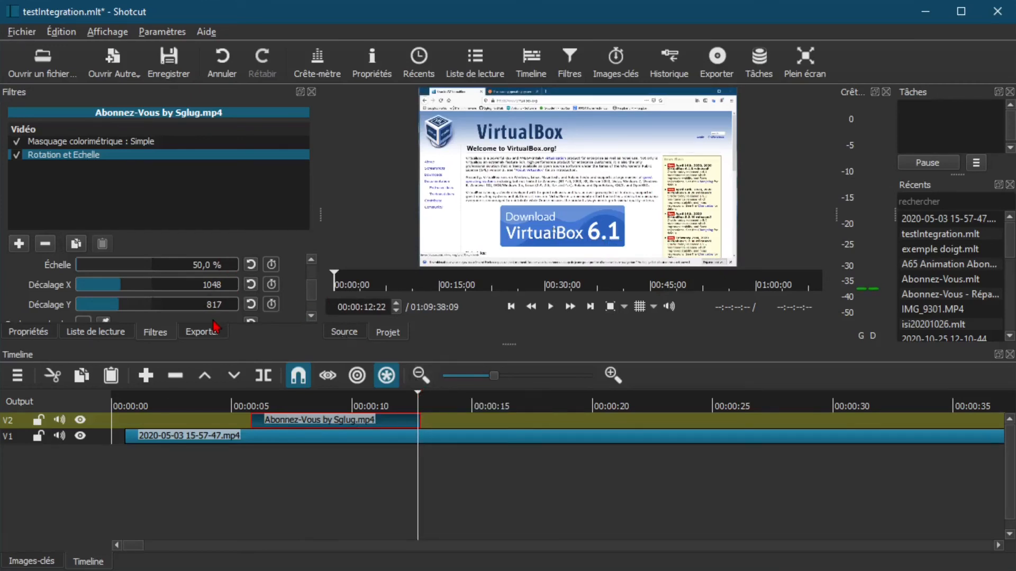
Set Décalage X to 0 in the overlay clip's Rotation et Echelle filter.
double_click(212, 284)
type("-3")
key("BackSpace")
key("BackSpace")
type("0")
Replay the overlay sequence from 00:00:05:09 and check the frame at 00:00:12:21.
left_click(240, 404)
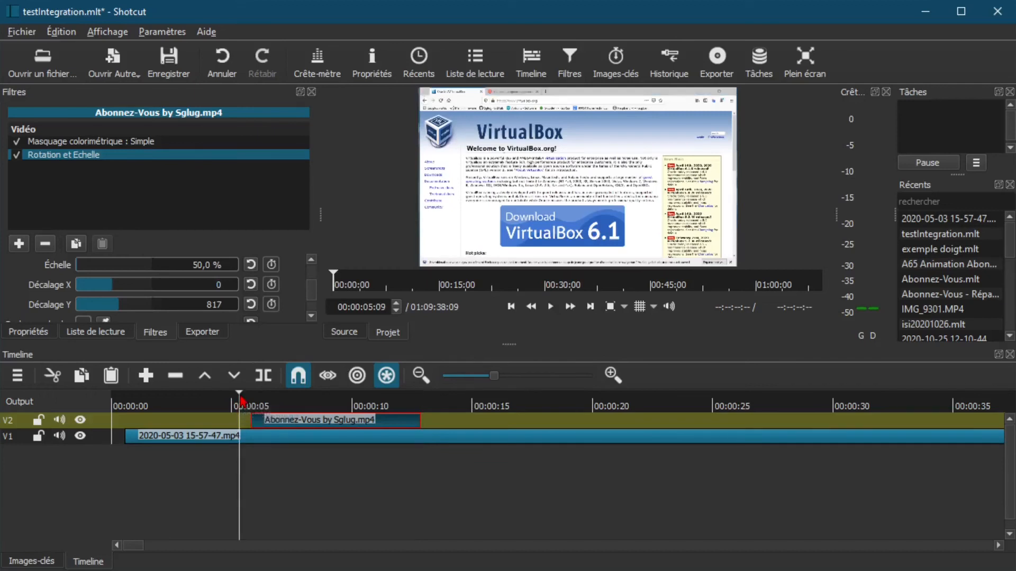
key("space")
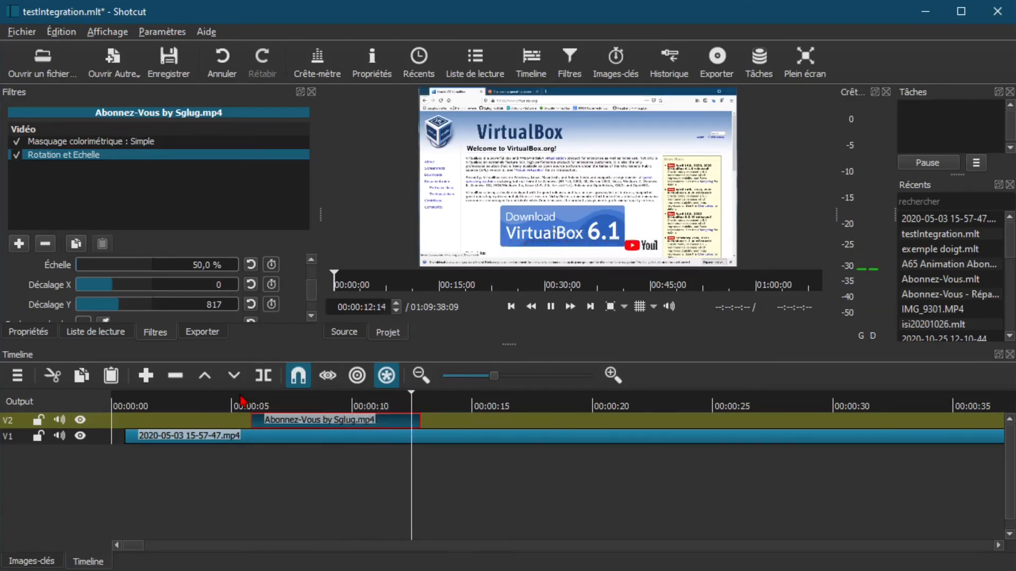
key("space")
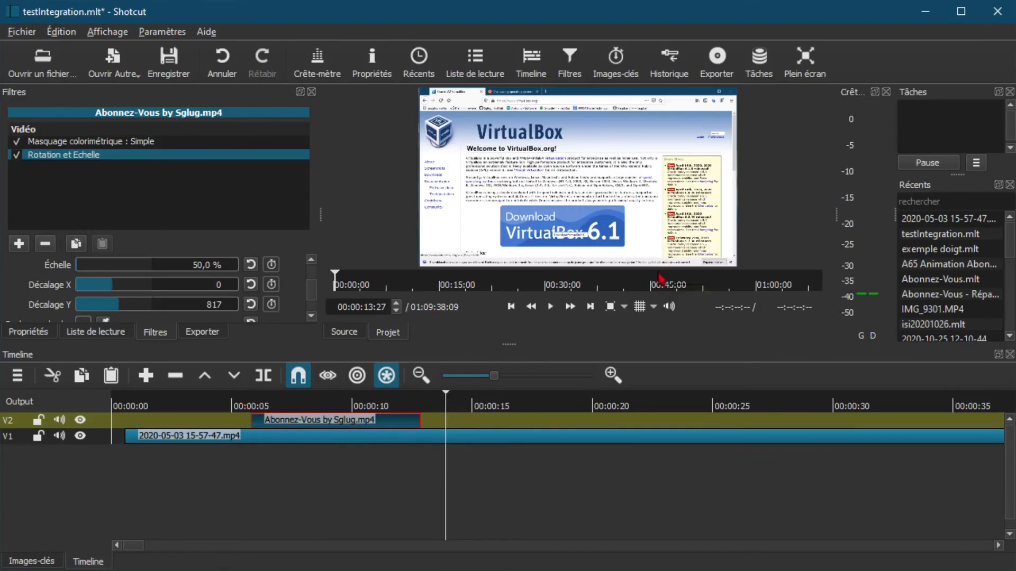
left_click(418, 398)
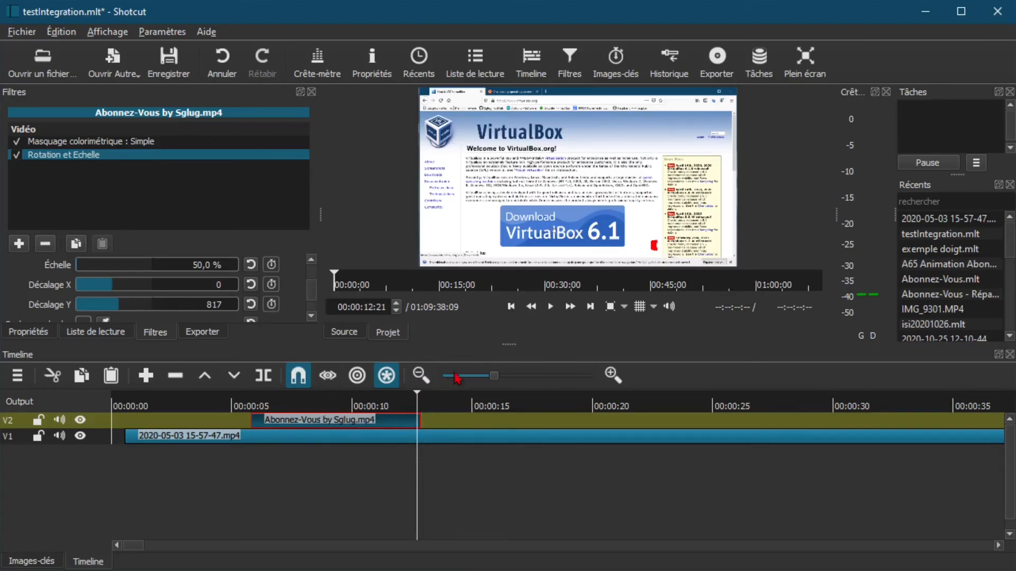
At 00:00:06:02, set the overlay clip's Échelle to 100 % and Décalage Y to 369.
left_click(253, 403)
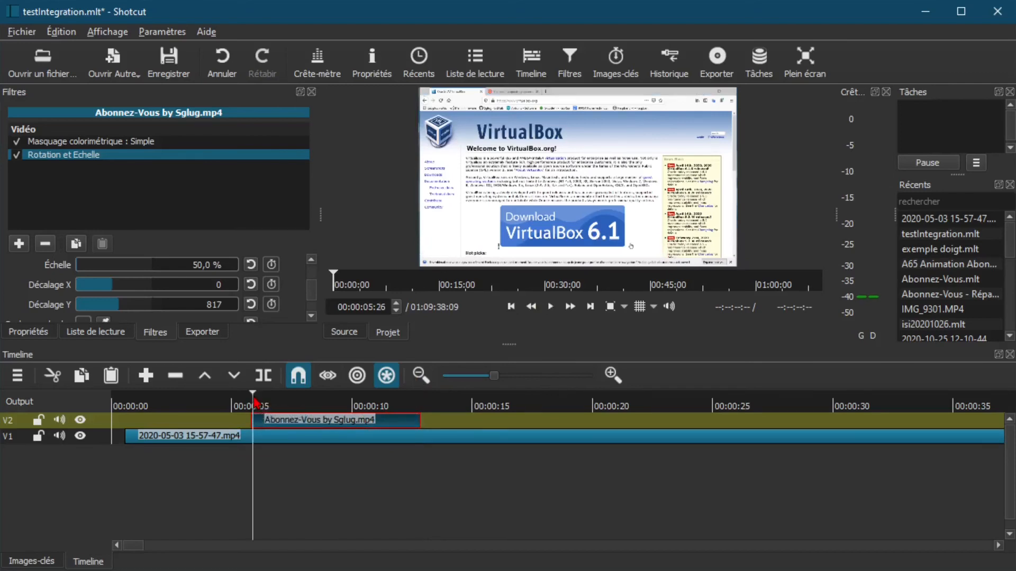
left_click(257, 403)
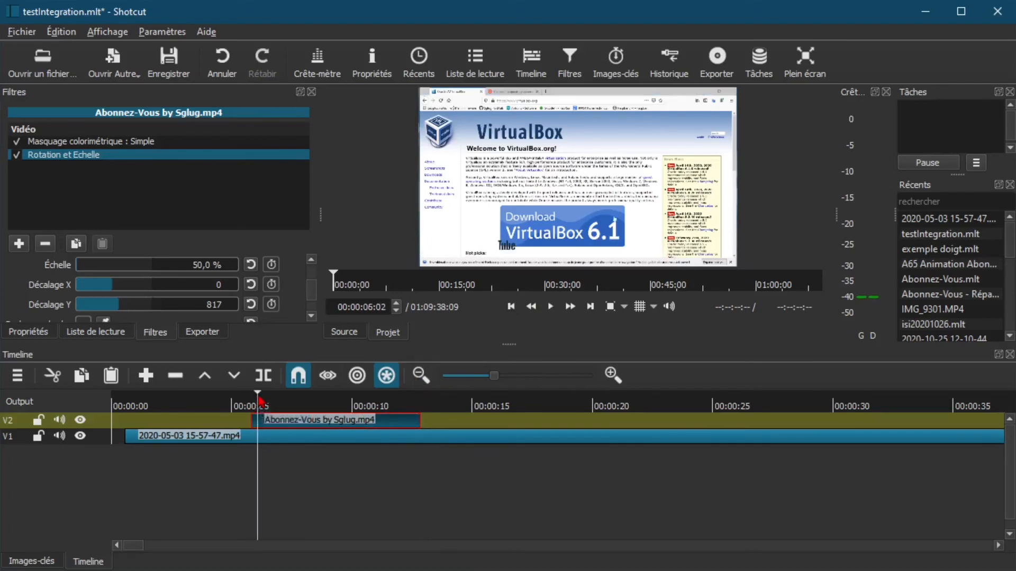
double_click(197, 264)
type("100")
double_click(204, 286)
double_click(213, 305)
type("0")
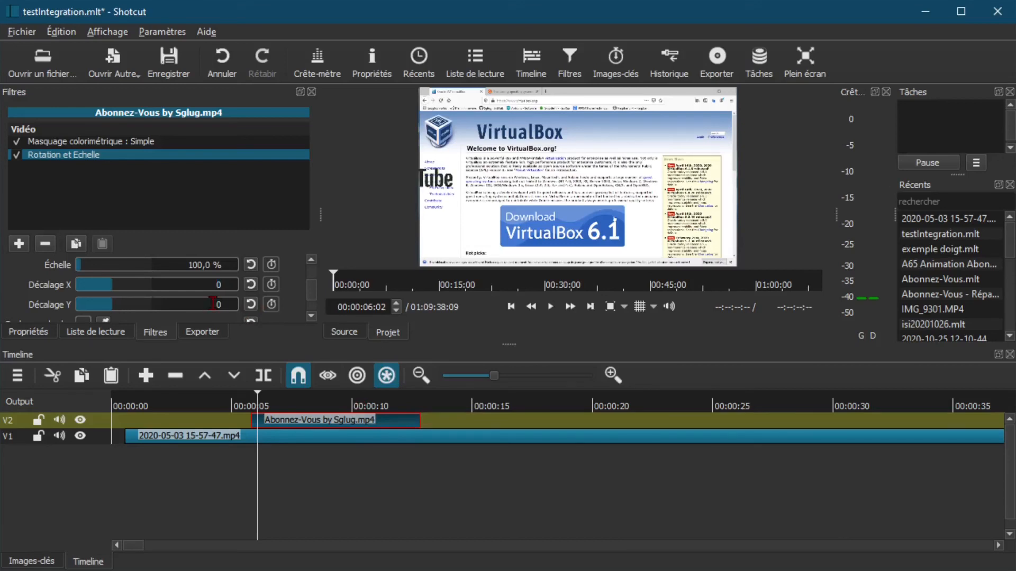
type("59")
scroll(212, 302, "up", 15)
scroll(213, 301, "up", 12)
scroll(212, 302, "up", 2)
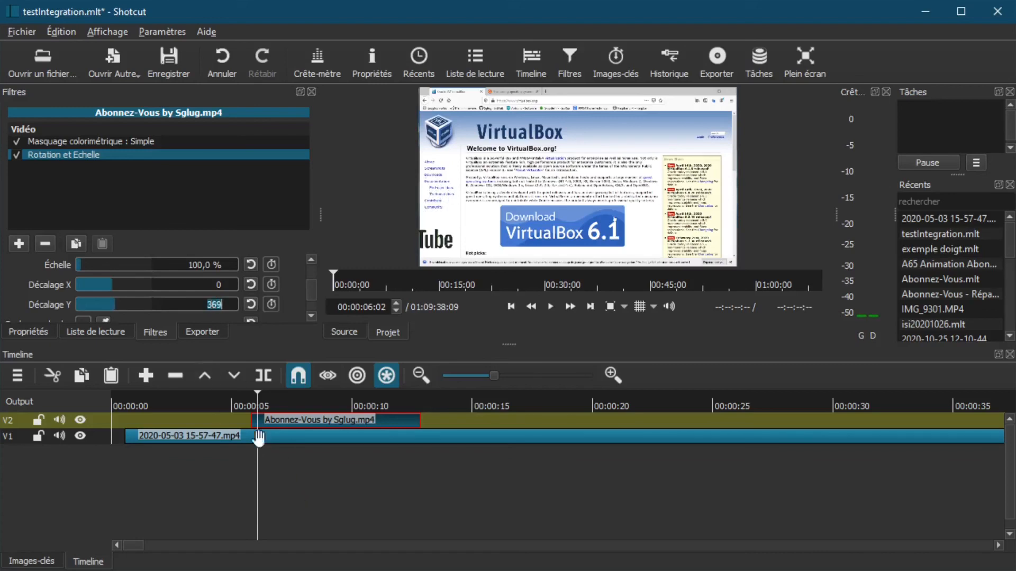
Replay the overlay sequence on the timeline from just before the Abonnez-Vous by Sglug.mp4 clip through its end.
left_click(238, 406)
key("space")
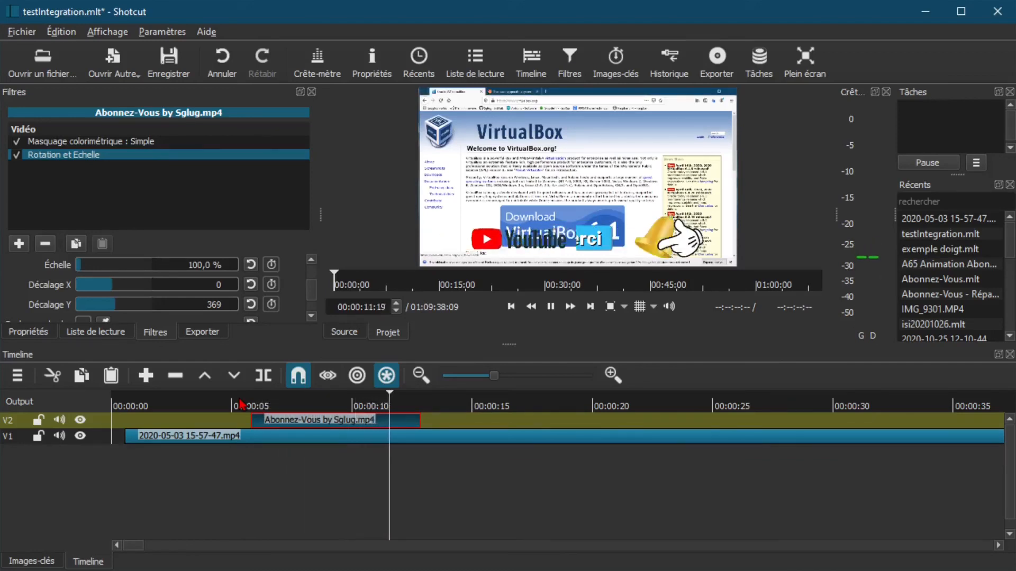
key("space")
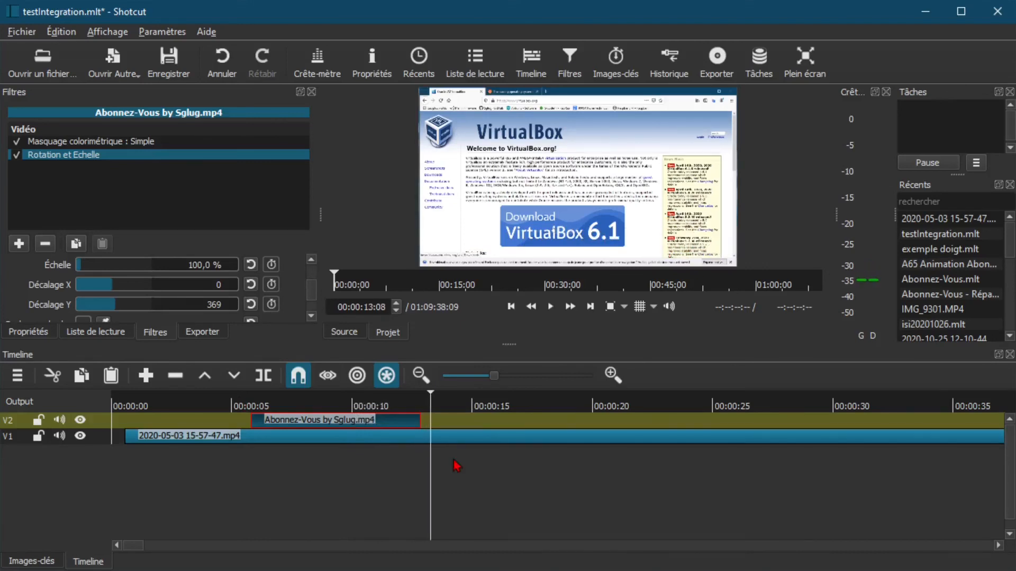